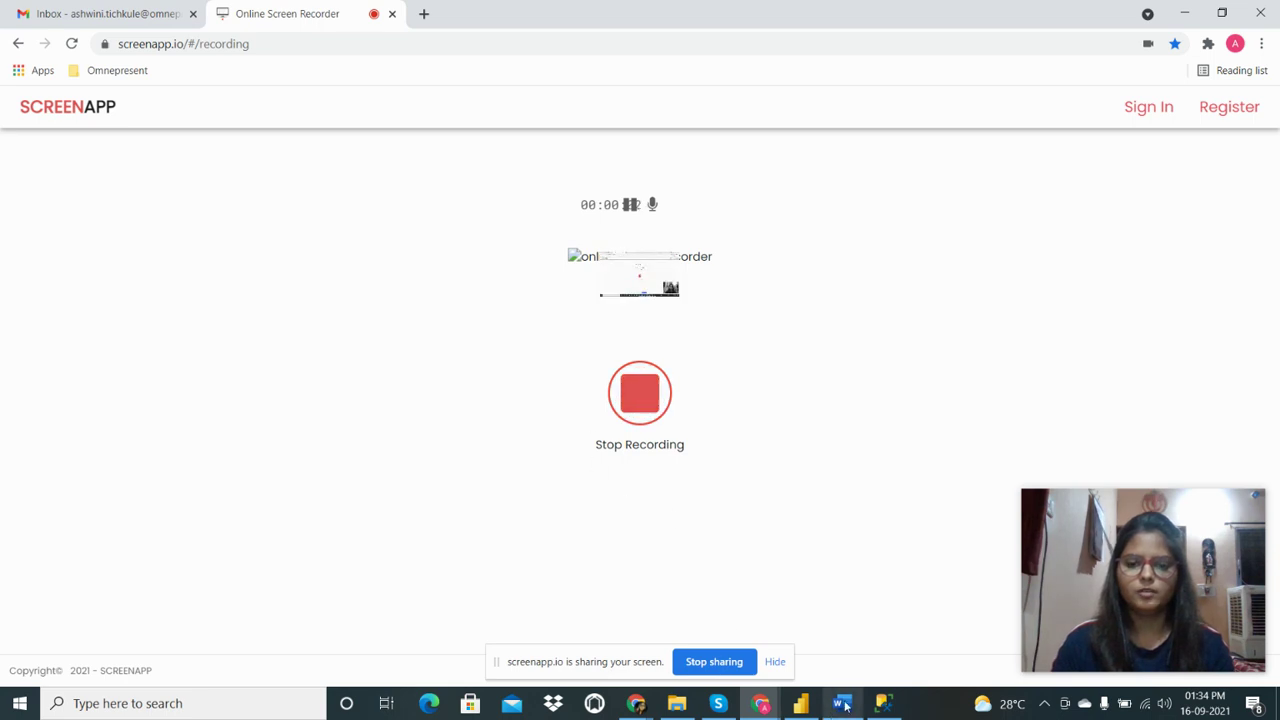
Read the Word exercise instructions from the top of page 1 to see which database tables to load
left_click(845, 705)
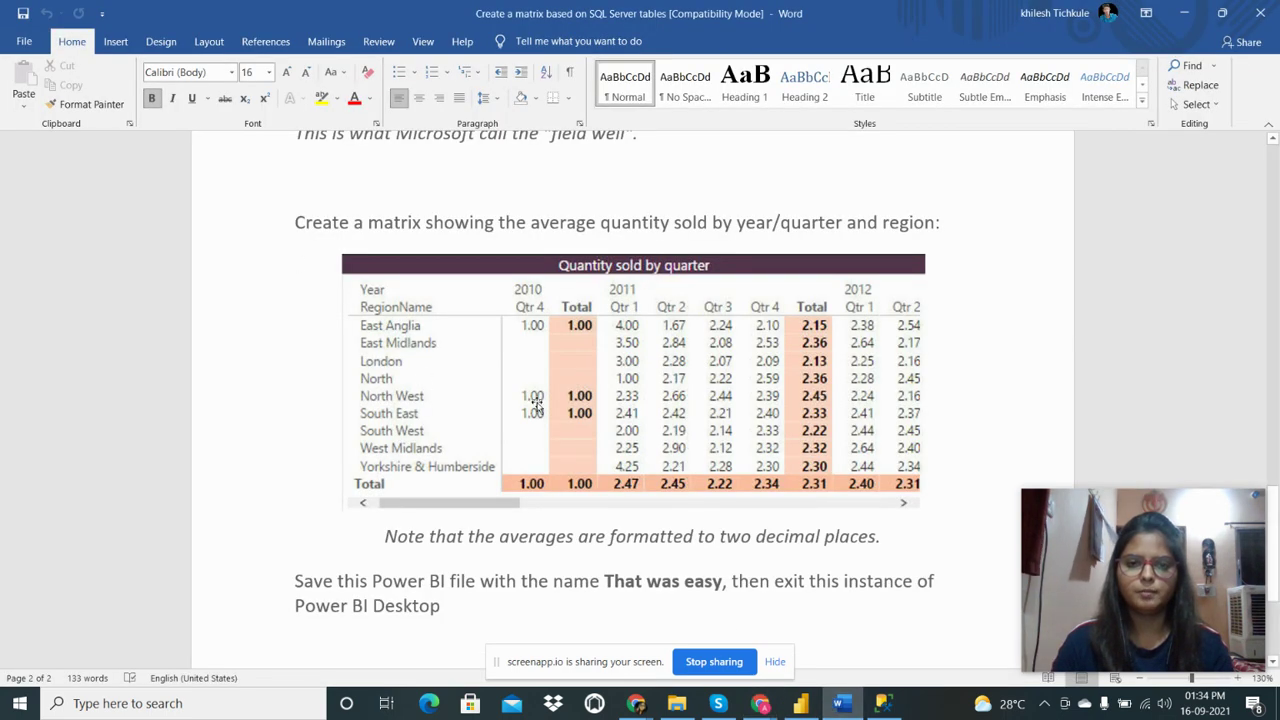
left_click_drag(1277, 178, 1276, 140)
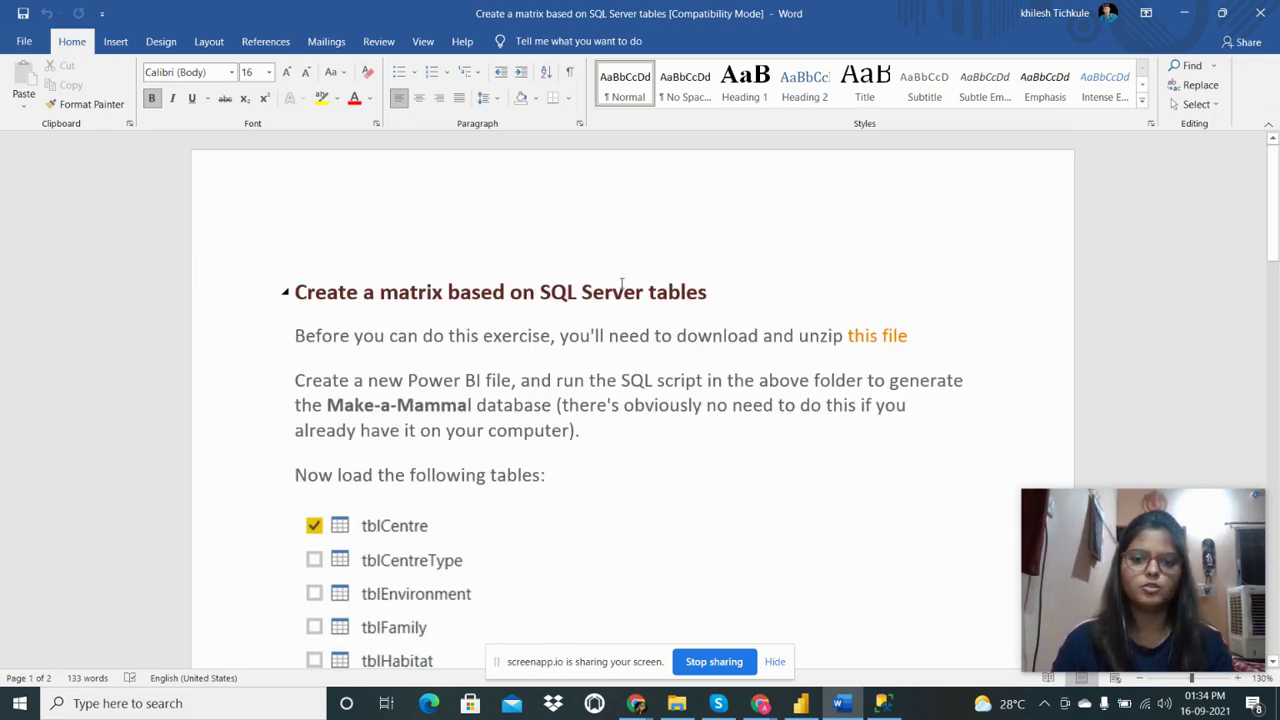
scroll(623, 285, "down", 1)
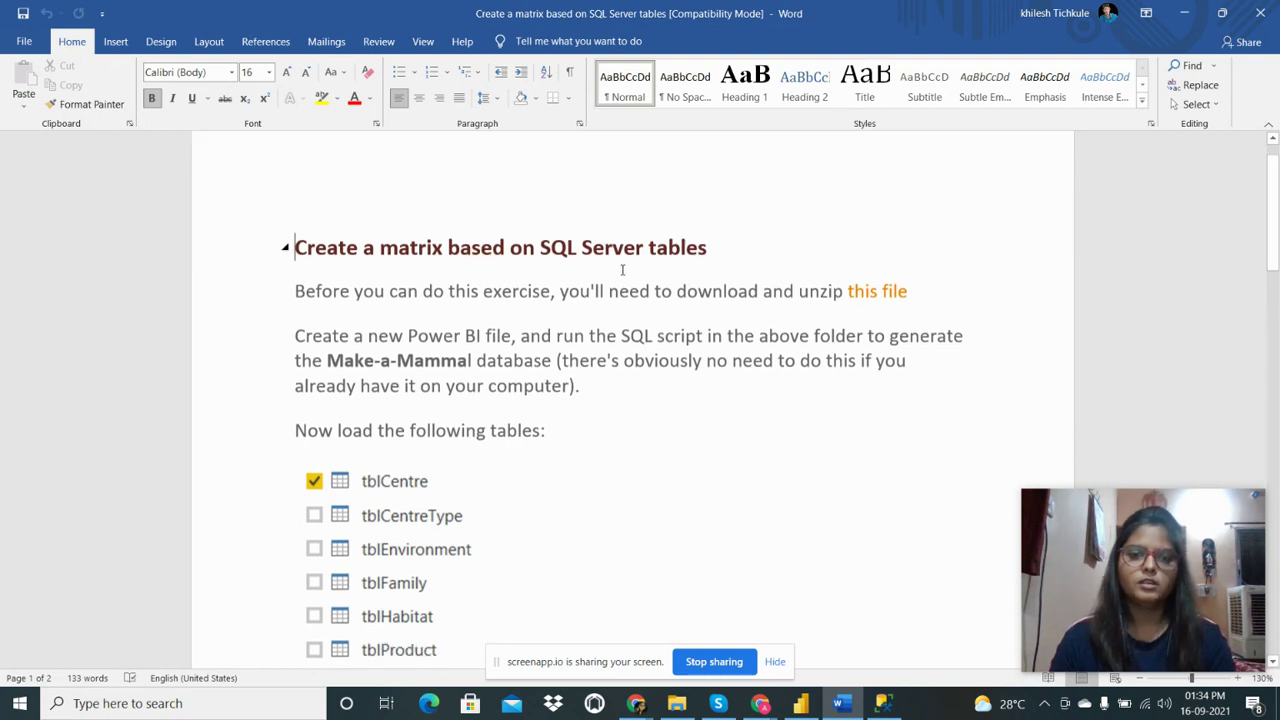
scroll(220, 326, "down", 2)
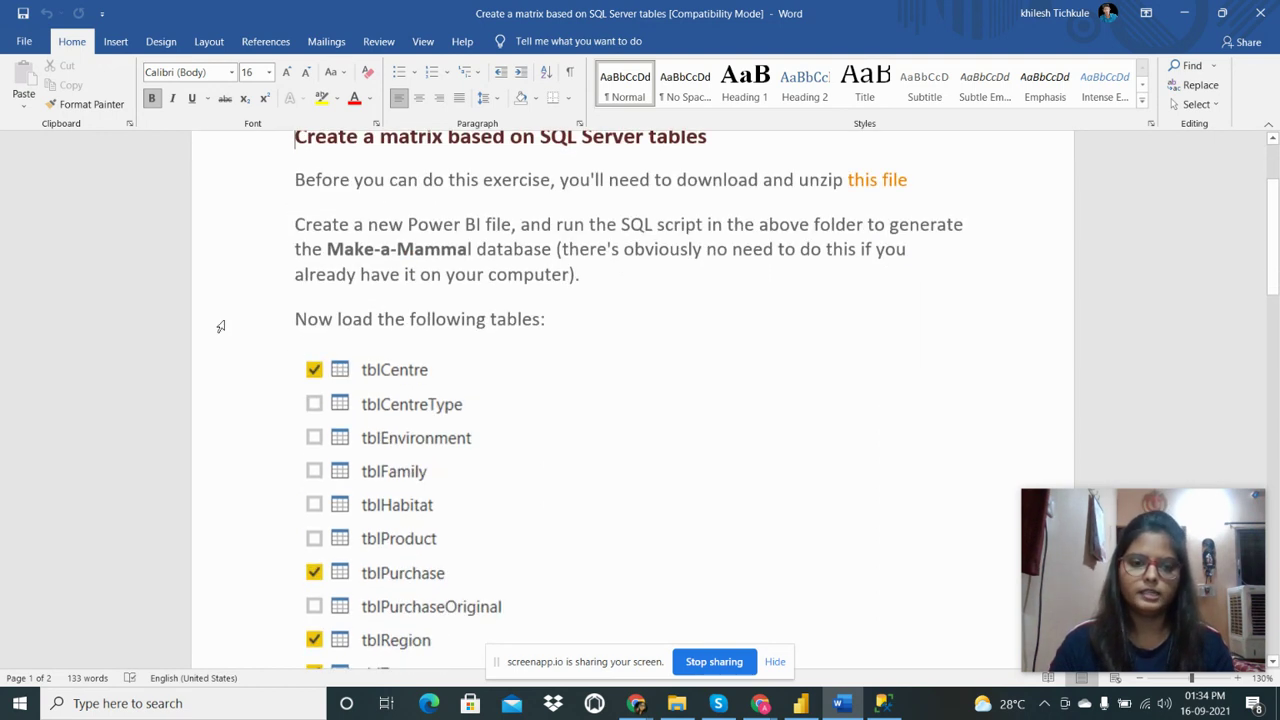
left_click(677, 703)
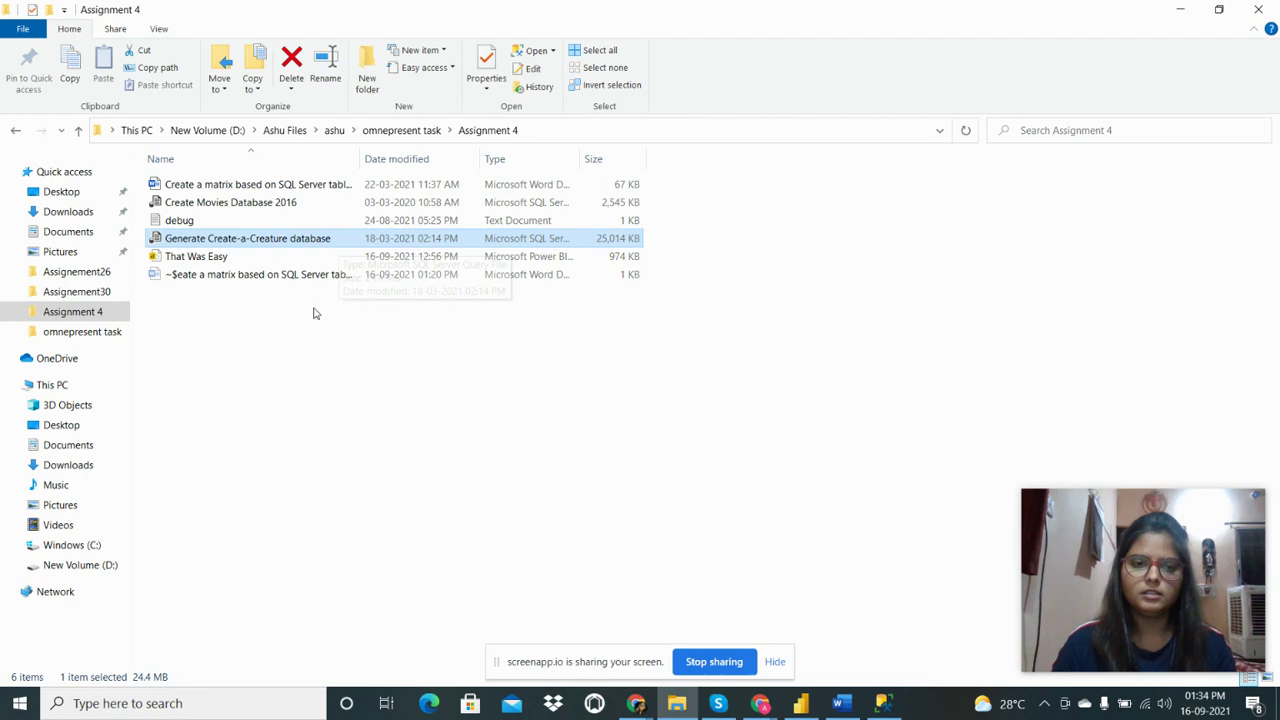
Leave the Assignment 4 folder for the That Was Easy Power BI report
left_click(802, 704)
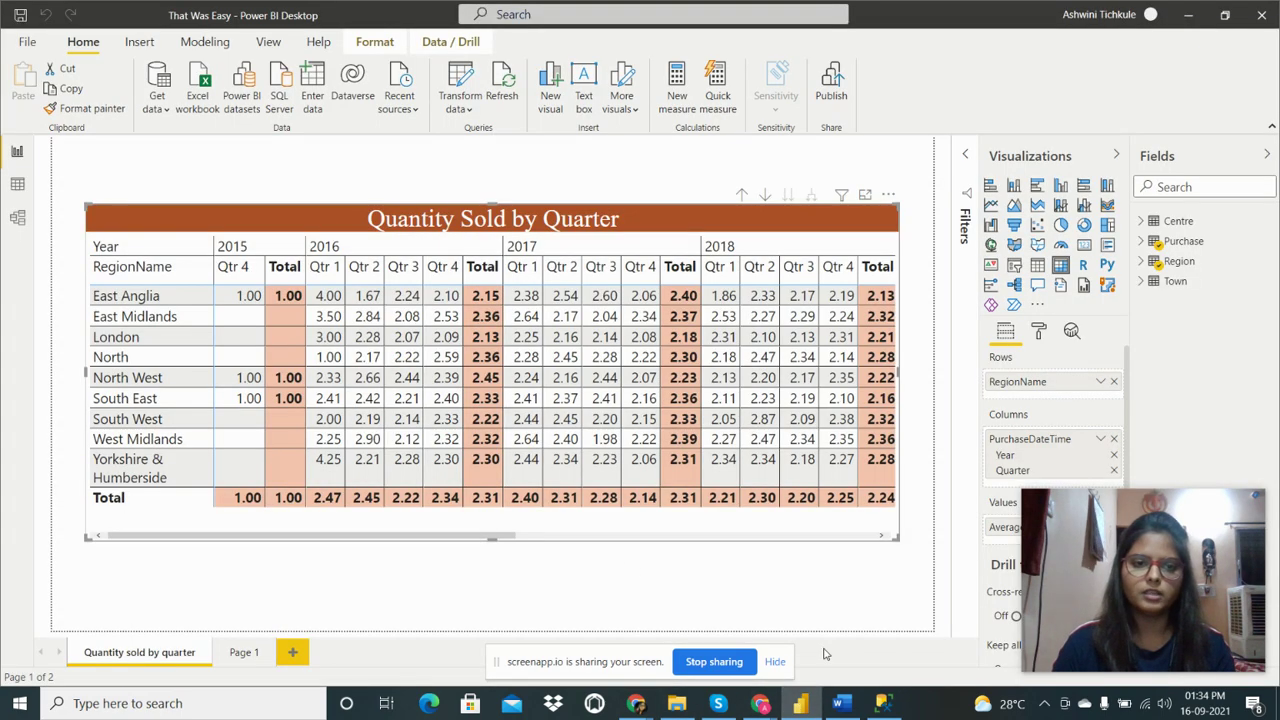
Compare the Create Movies Database and Generate Create-a-Creature scripts in SSMS
left_click(880, 705)
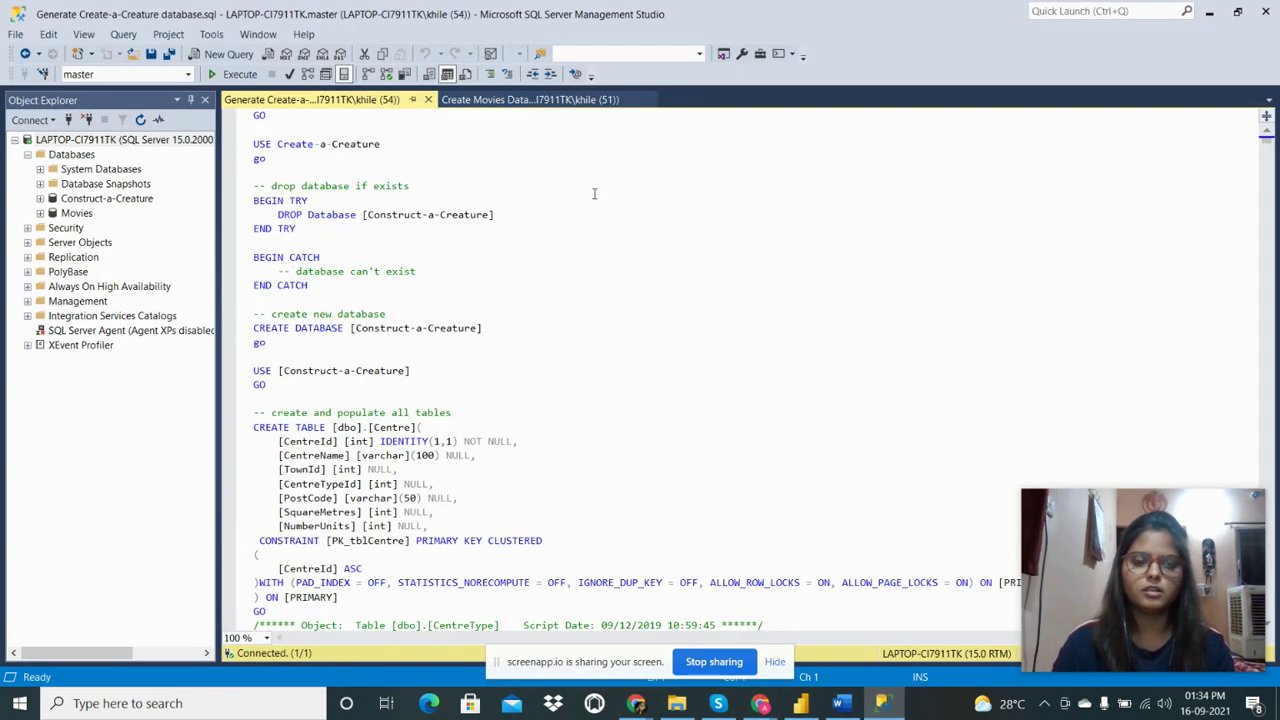
left_click(530, 100)
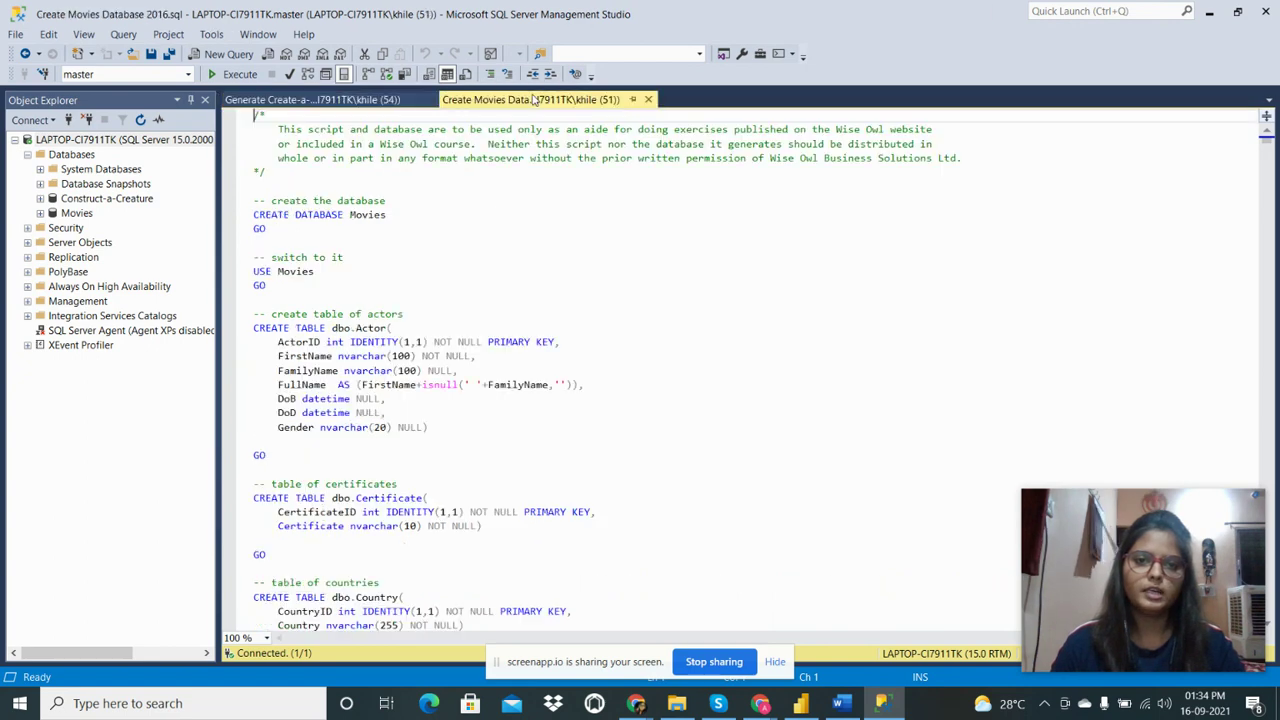
left_click(318, 100)
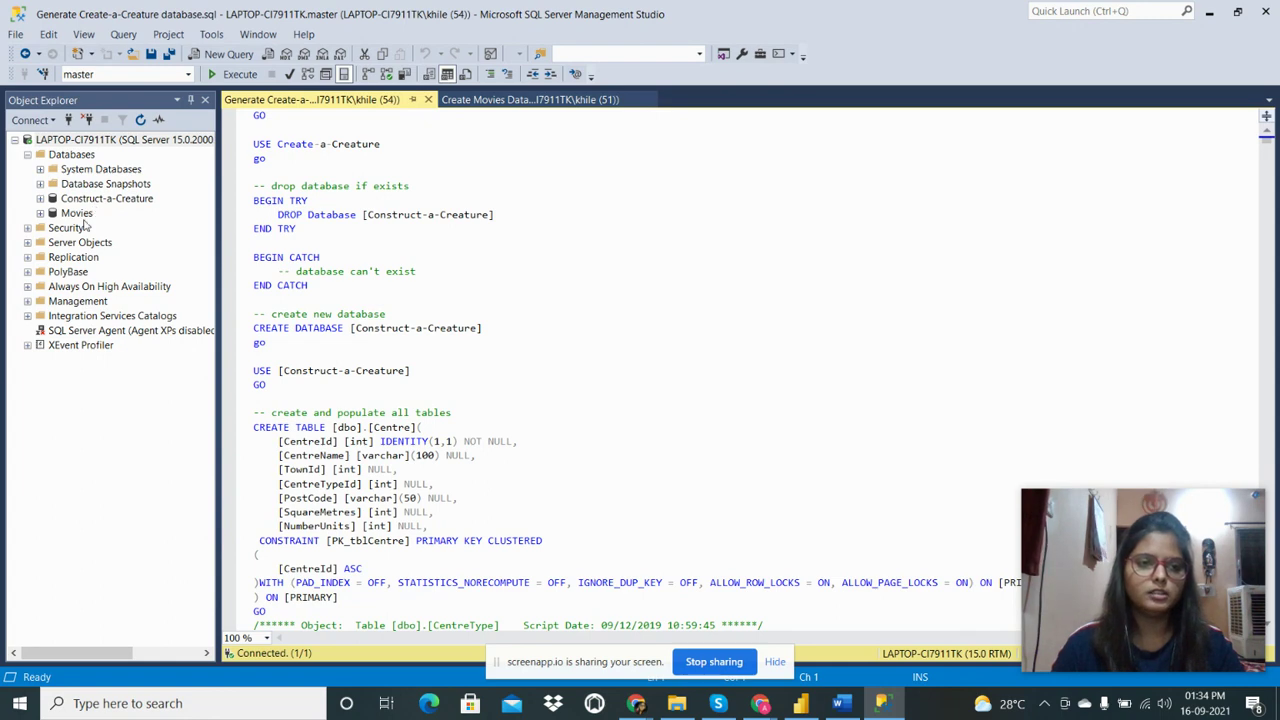
scroll(494, 313, "down", 1)
scroll(421, 296, "down", 1)
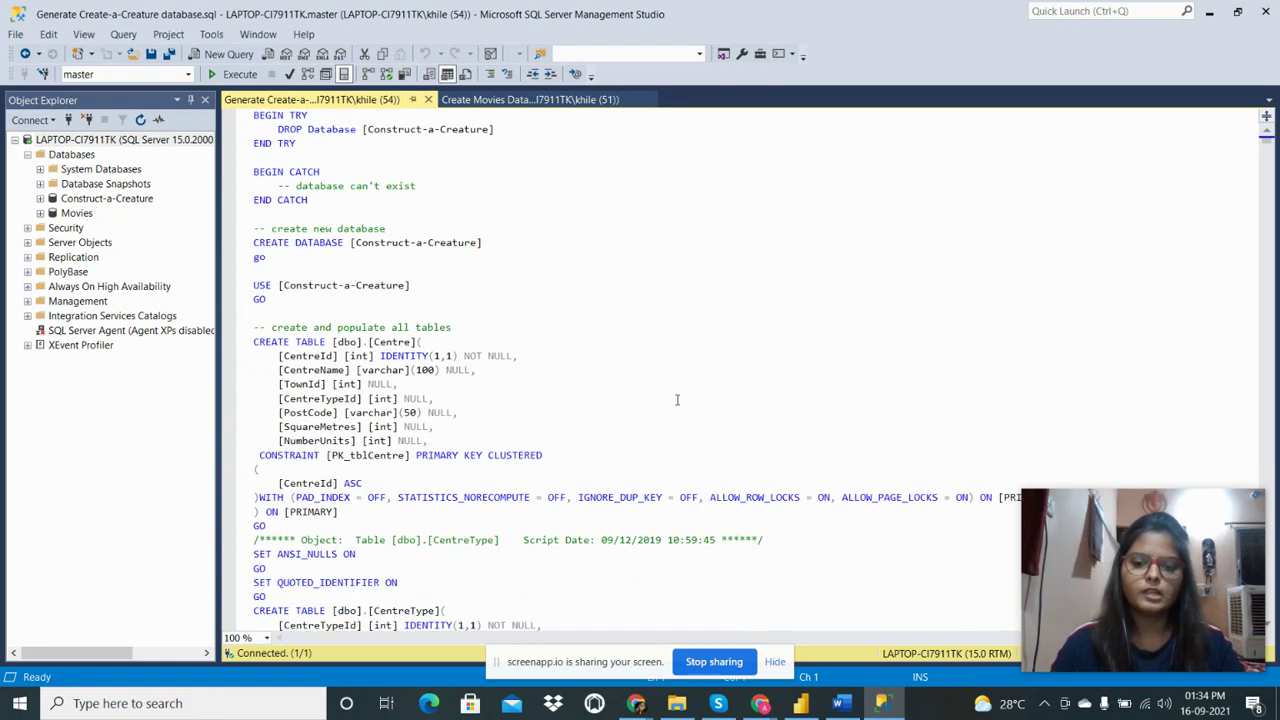
left_click(803, 704)
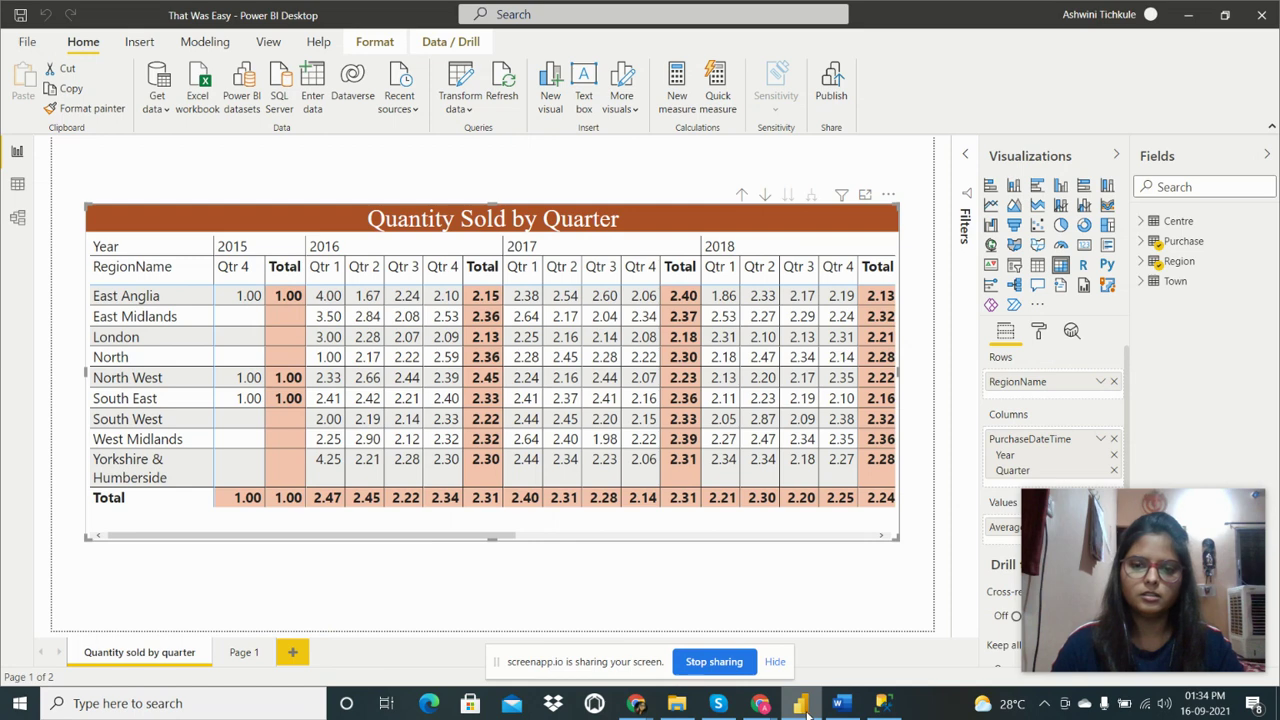
Deselect the Quantity Sold by Quarter matrix on the That Was Easy report canvas
left_click(311, 160)
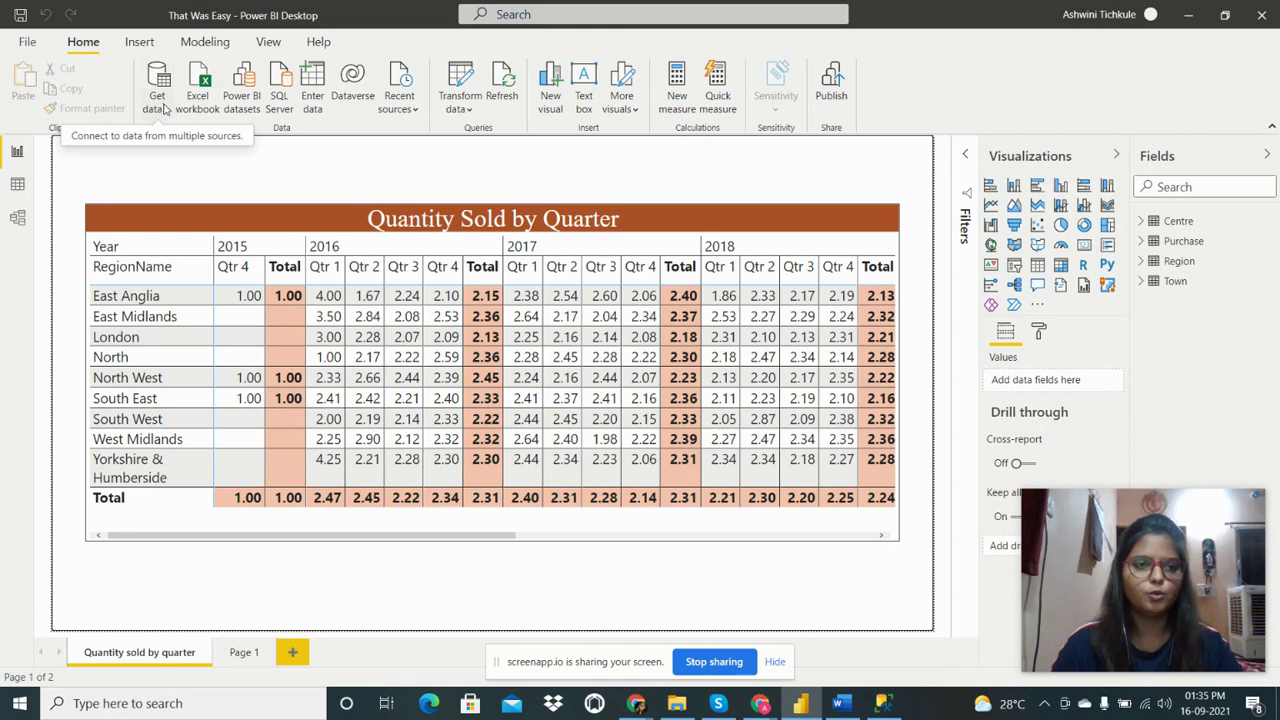
left_click(166, 110)
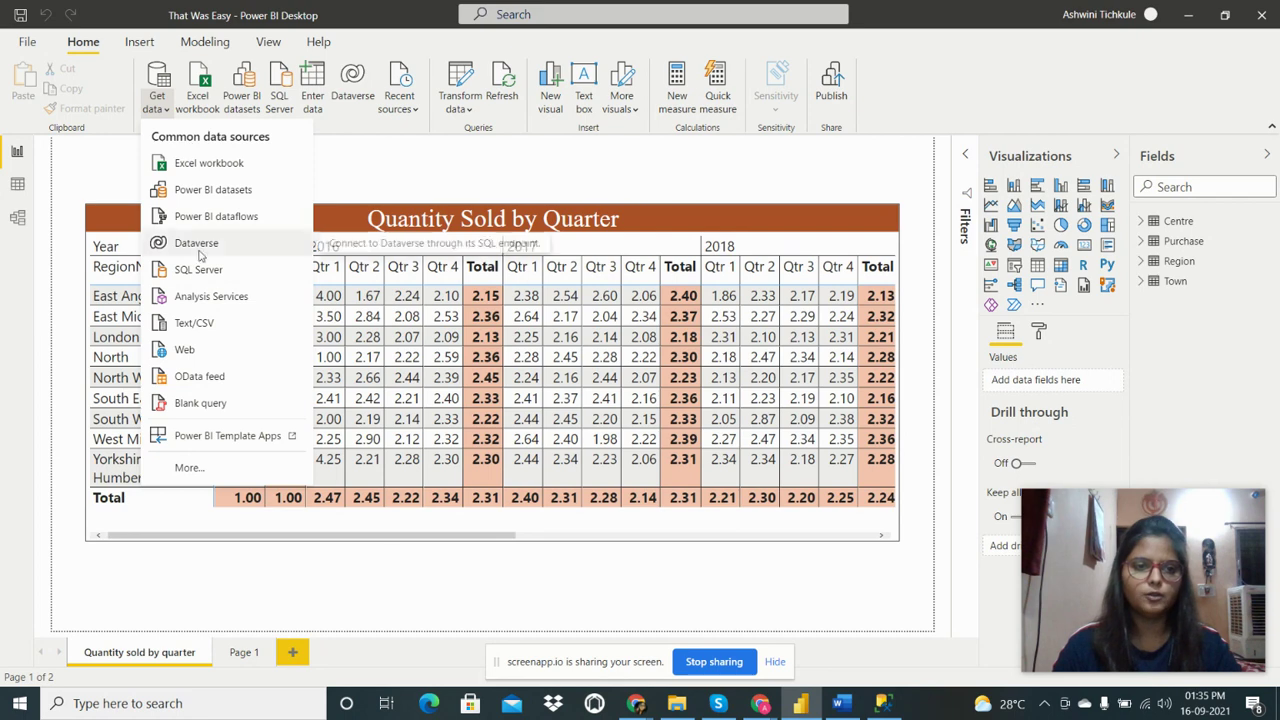
key("Escape")
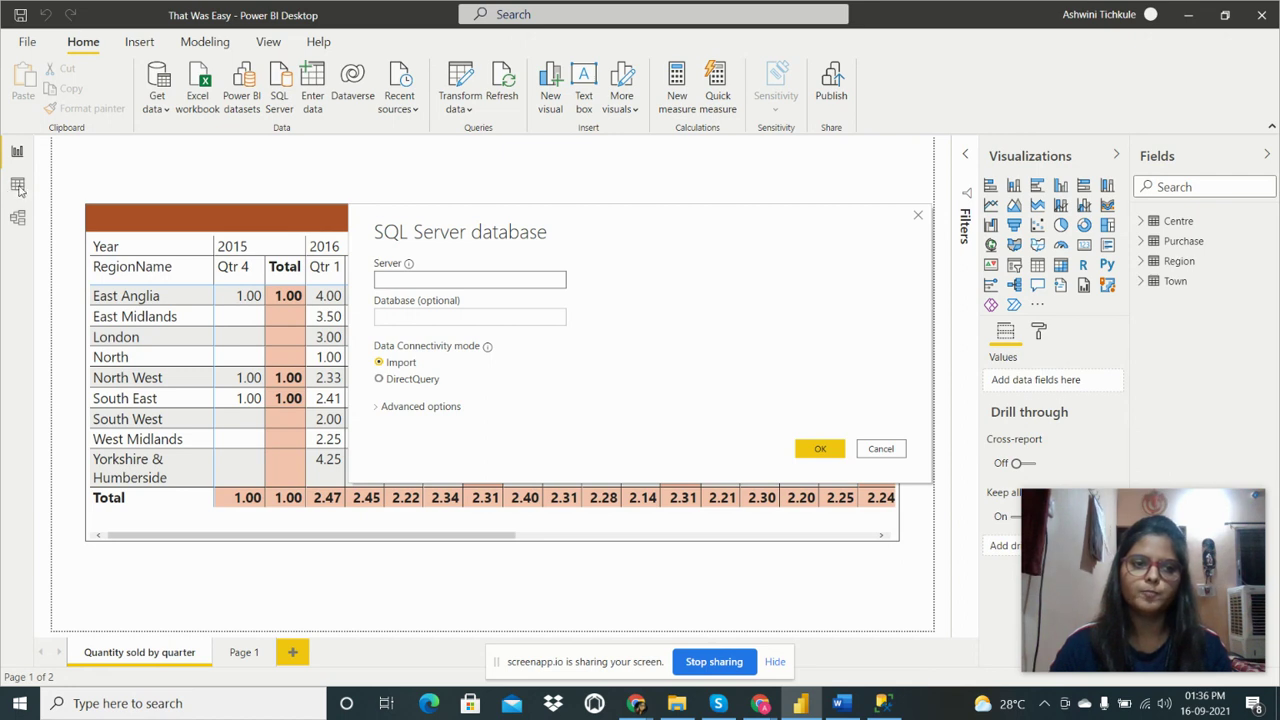
left_click(380, 380)
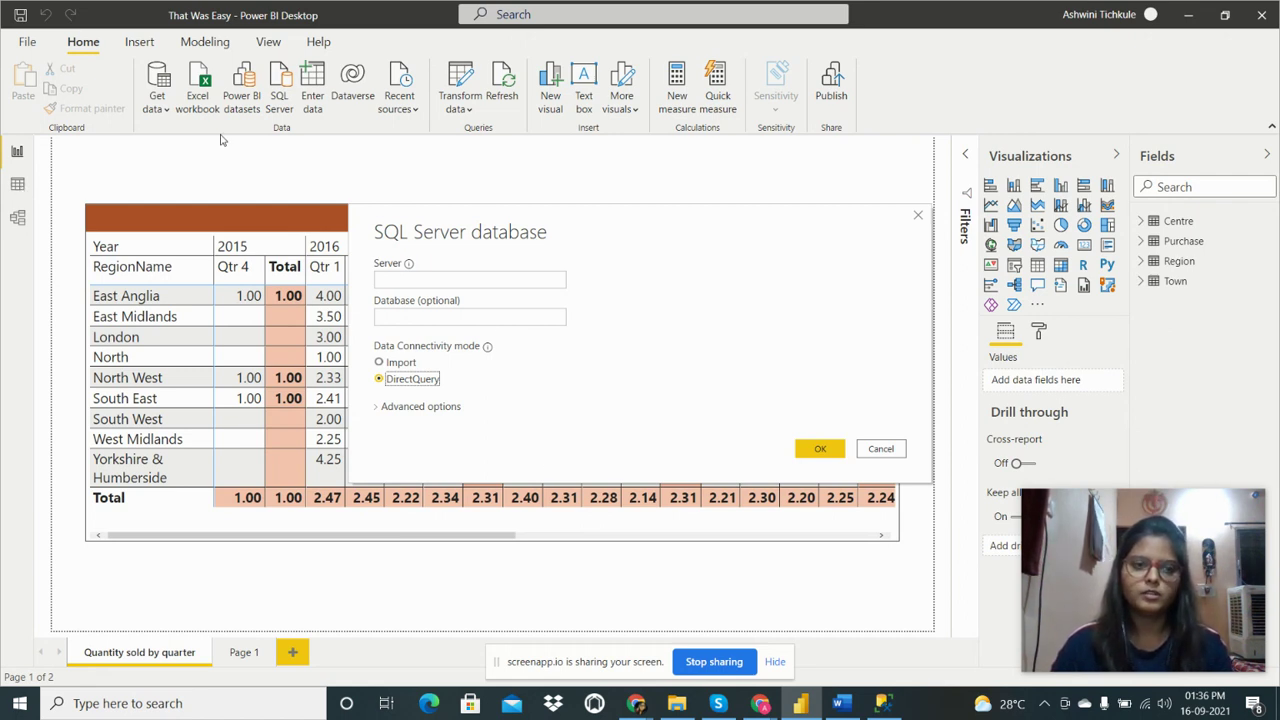
left_click(880, 449)
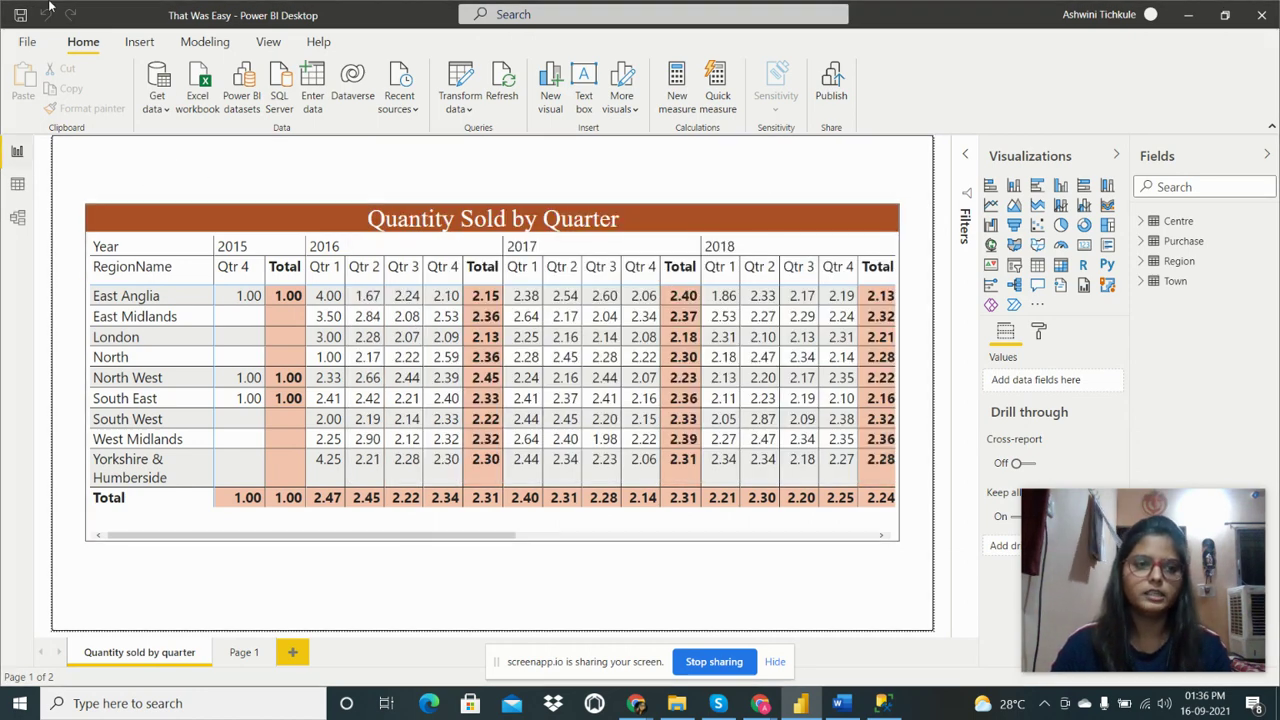
Inspect the loaded tables and model diagram, unhide the Centre table, and return to Report view
left_click(17, 185)
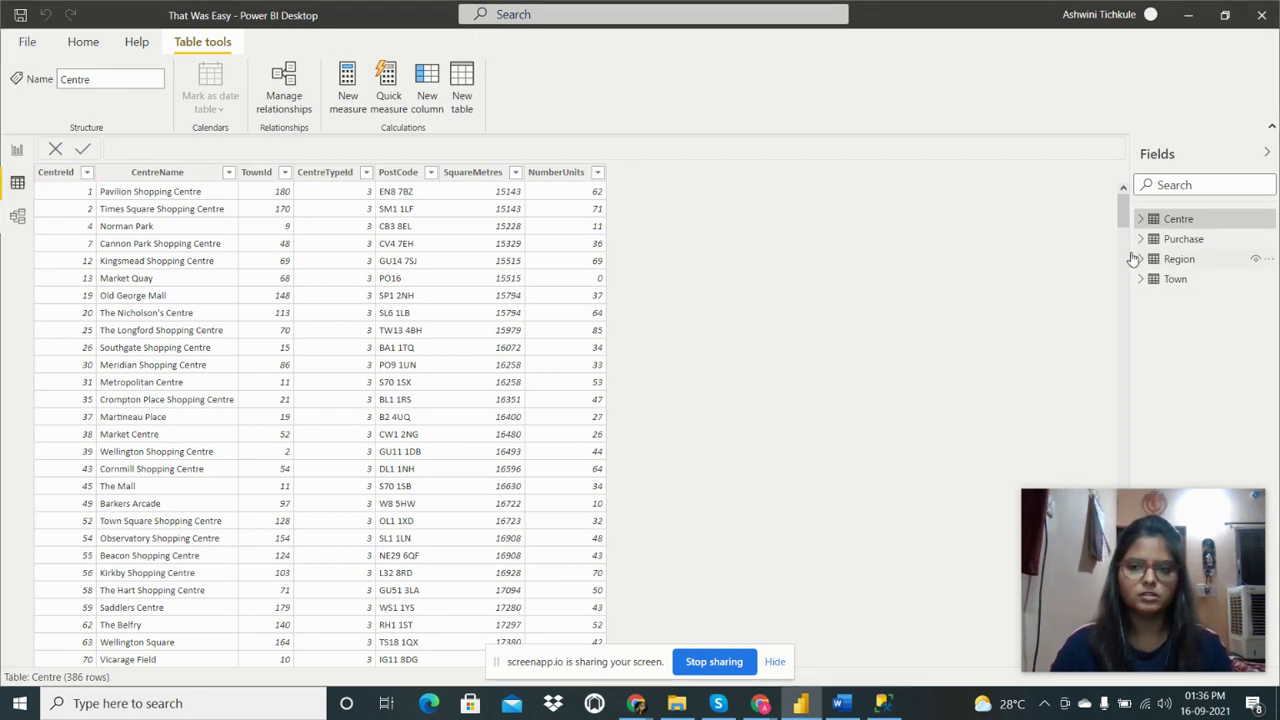
left_click(18, 217)
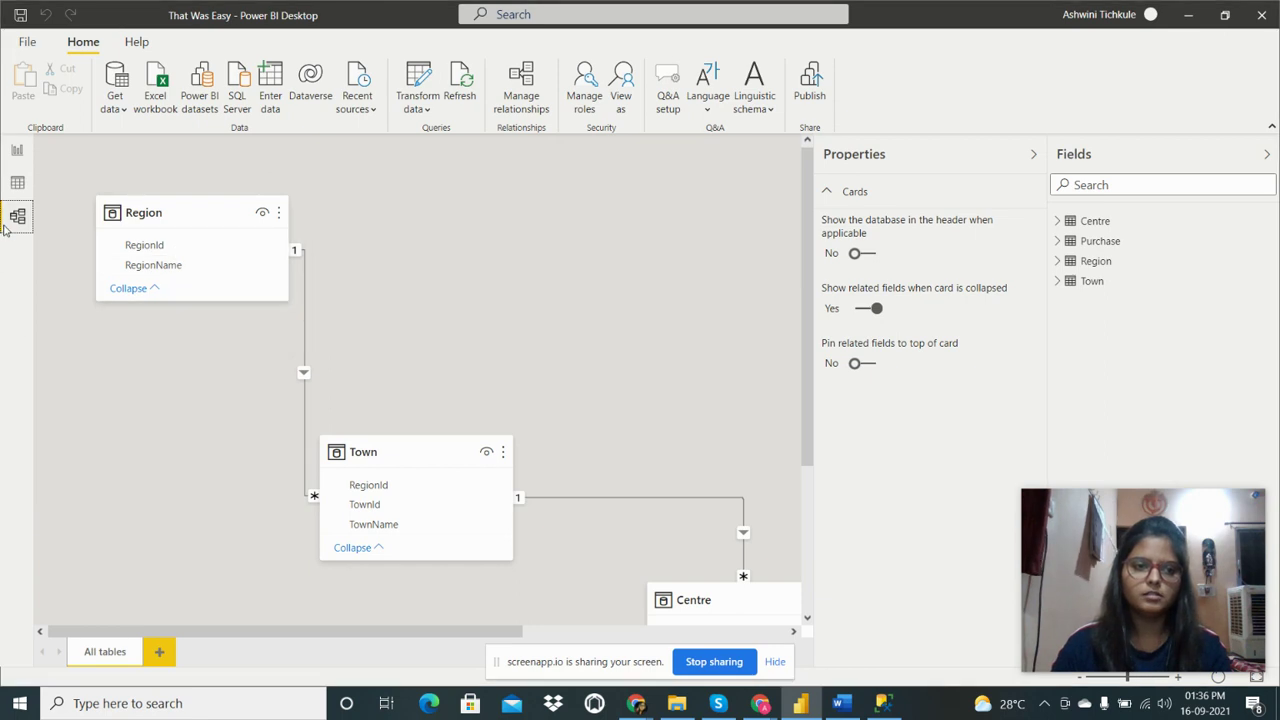
left_click_drag(440, 632, 691, 628)
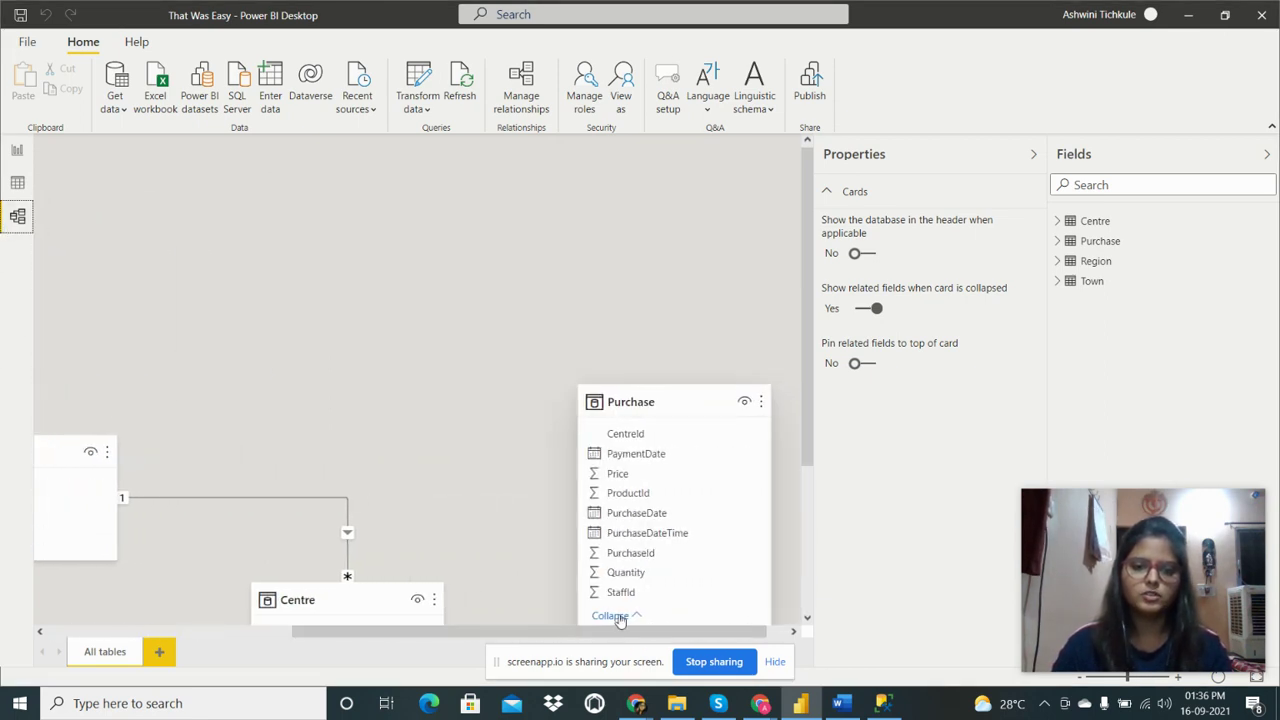
scroll(763, 440, "down", 3)
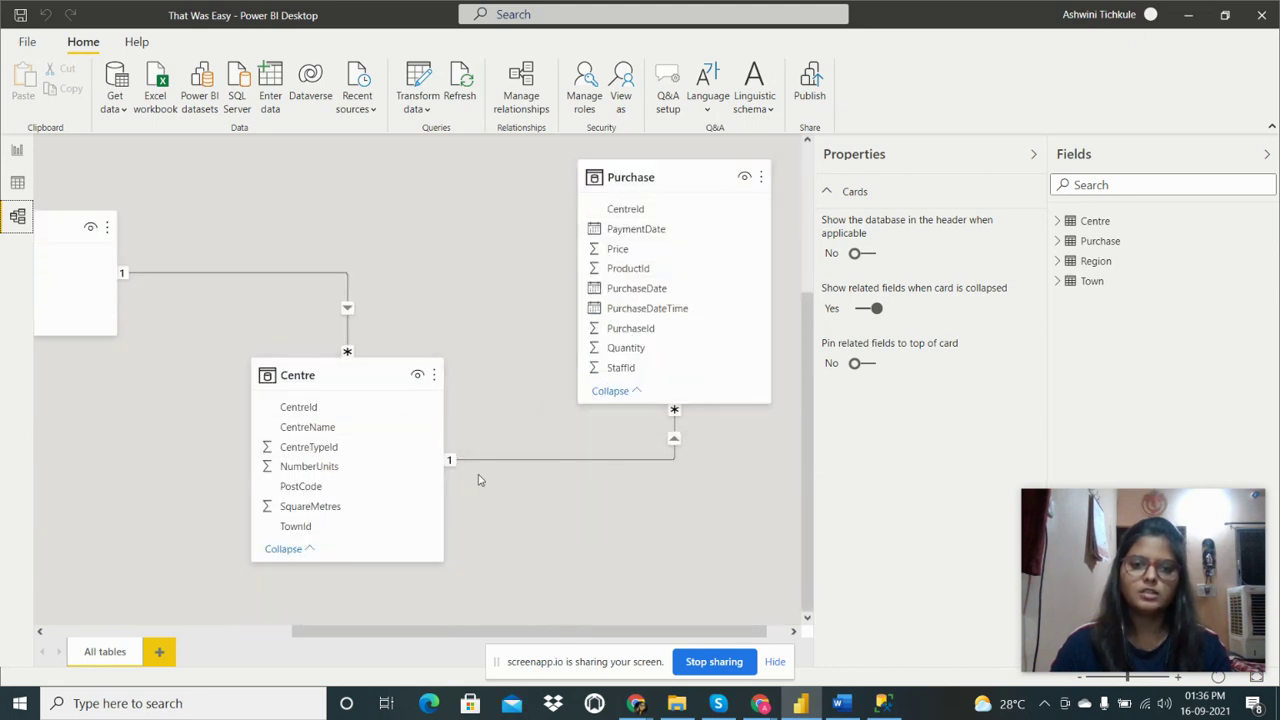
left_click(417, 379)
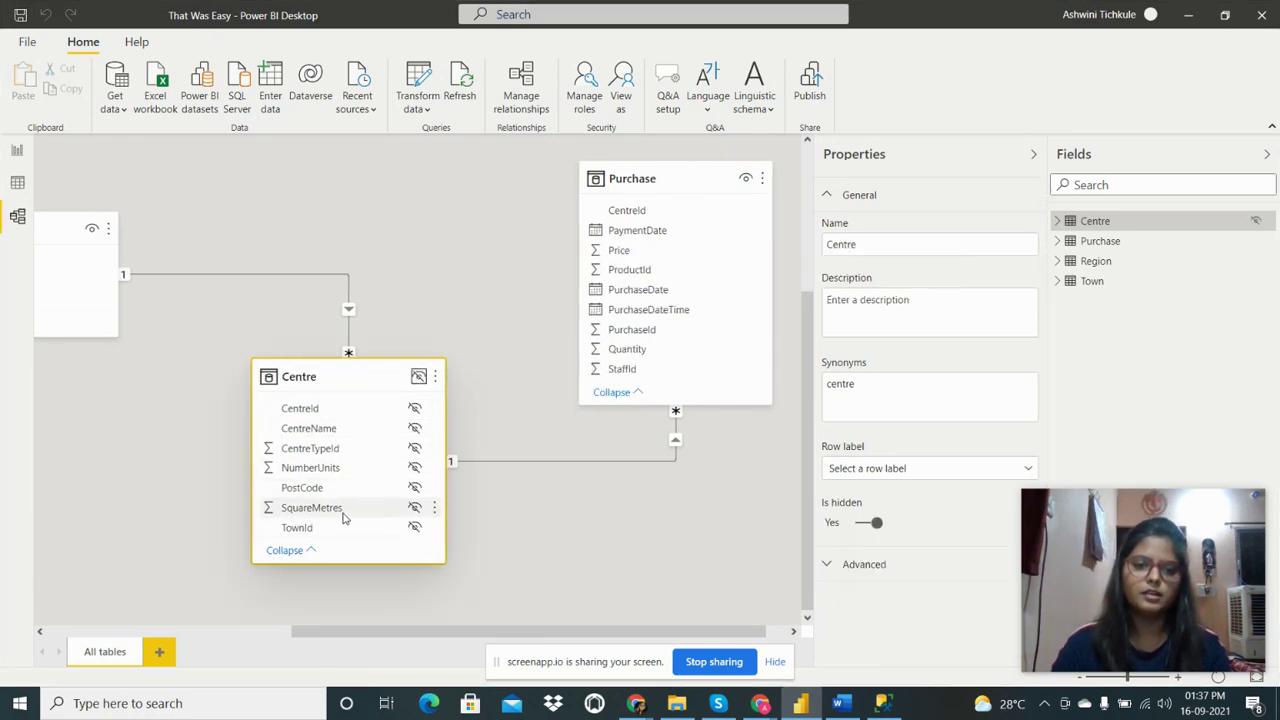
left_click(419, 378)
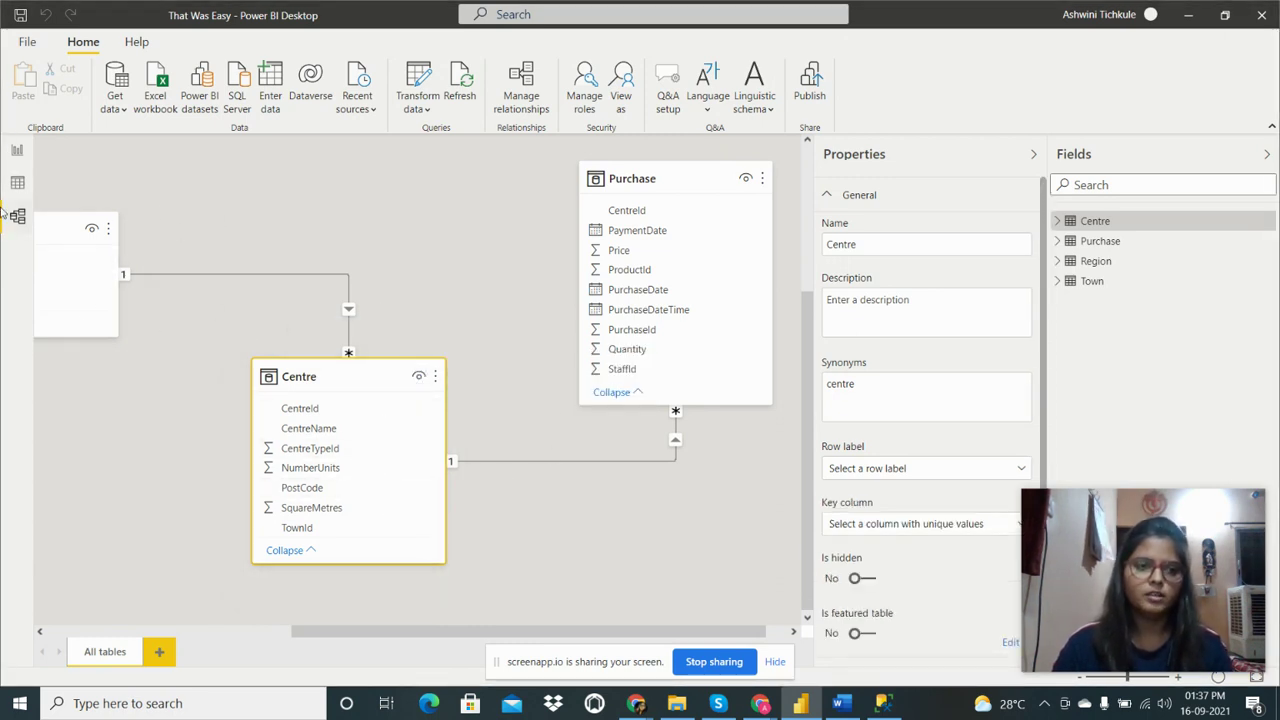
left_click(17, 155)
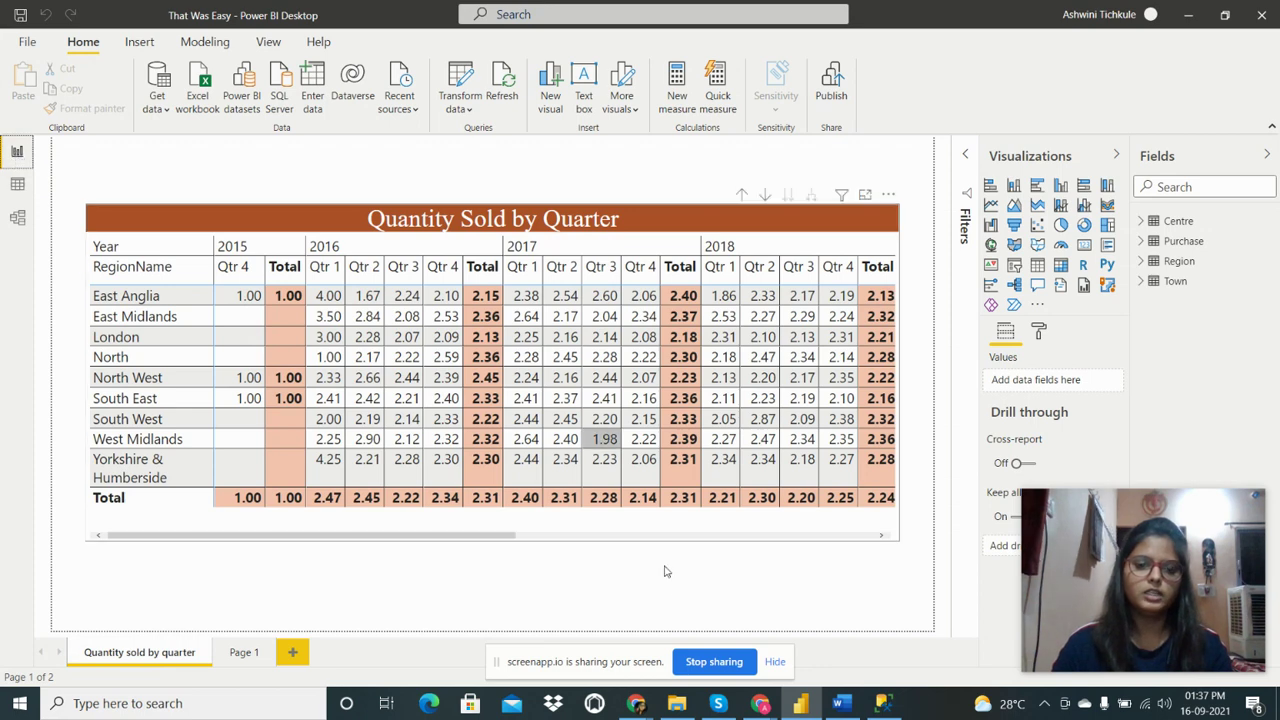
Reread the Word exercise instructions, then go back to the That Was Easy Power BI report
left_click(841, 703)
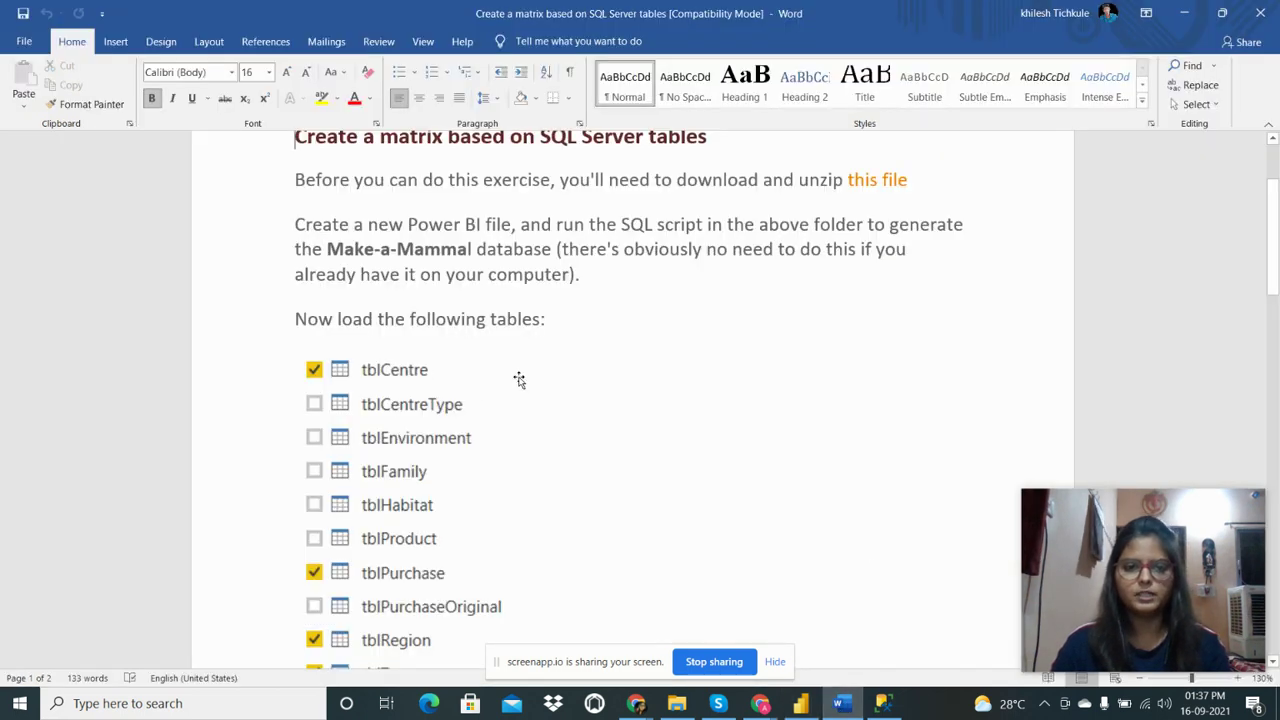
scroll(520, 382, "up", 1)
scroll(524, 383, "down", 15)
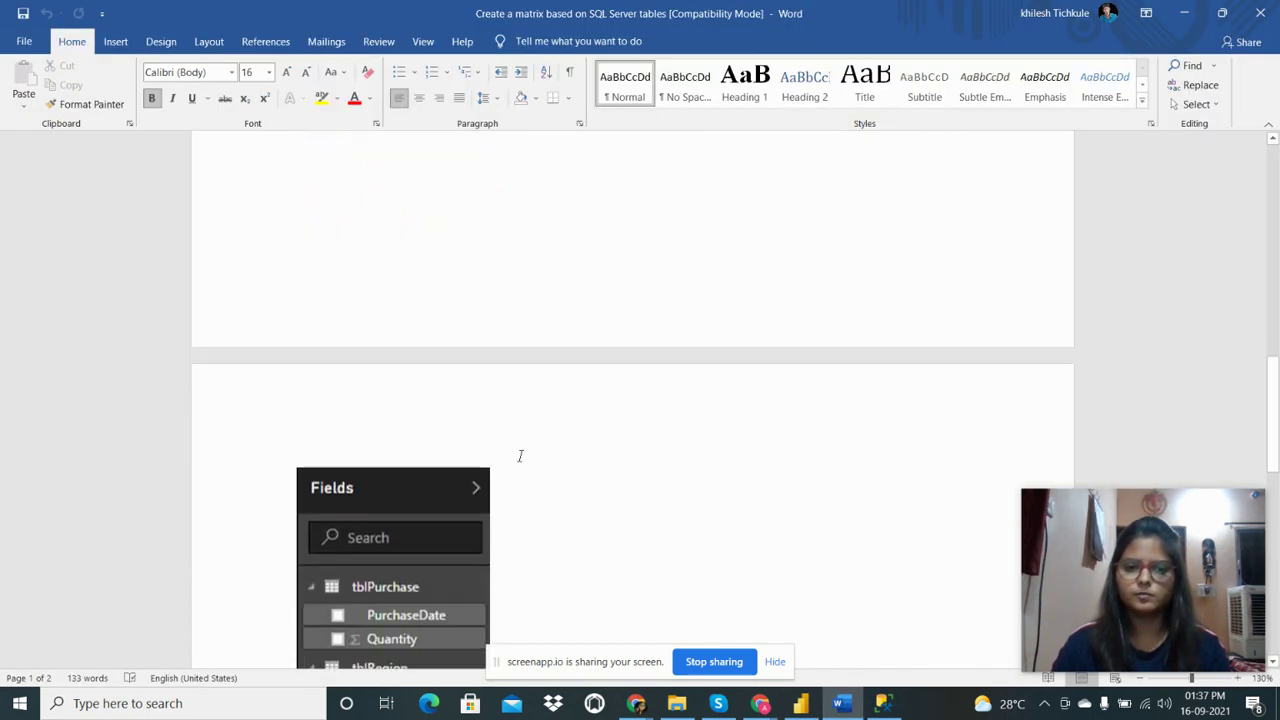
scroll(517, 446, "down", 8)
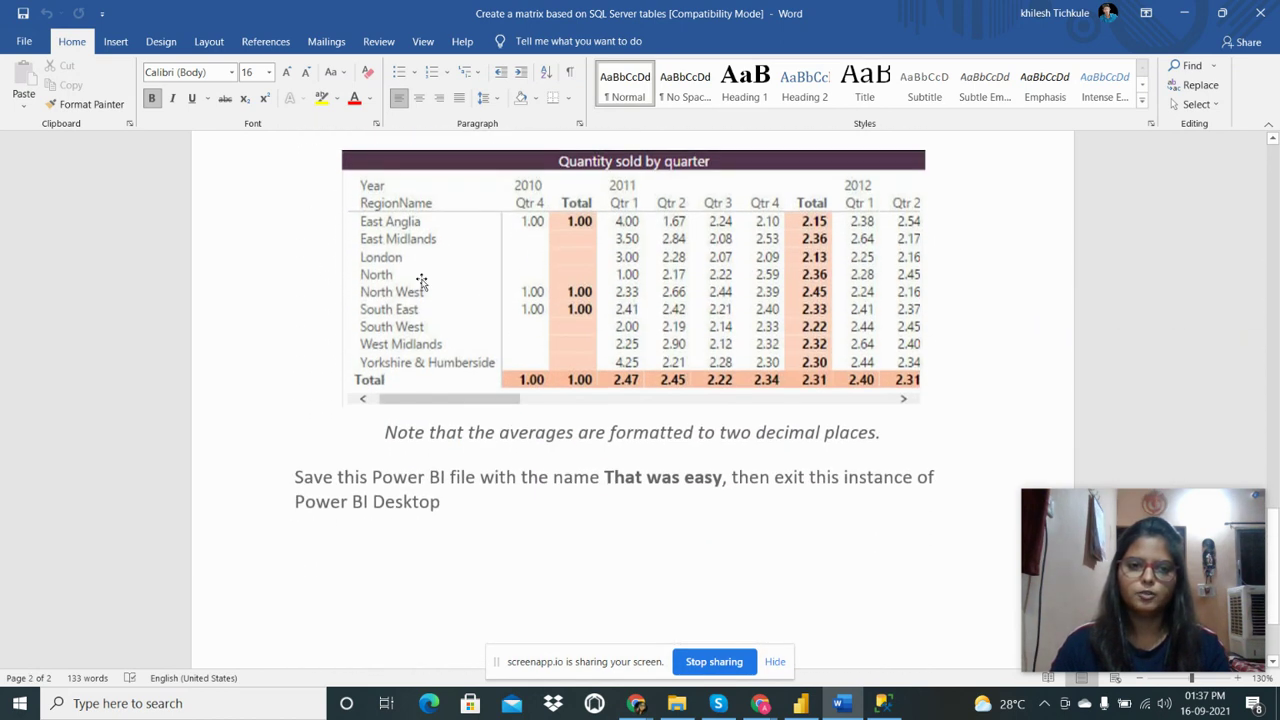
scroll(383, 330, "up", 2)
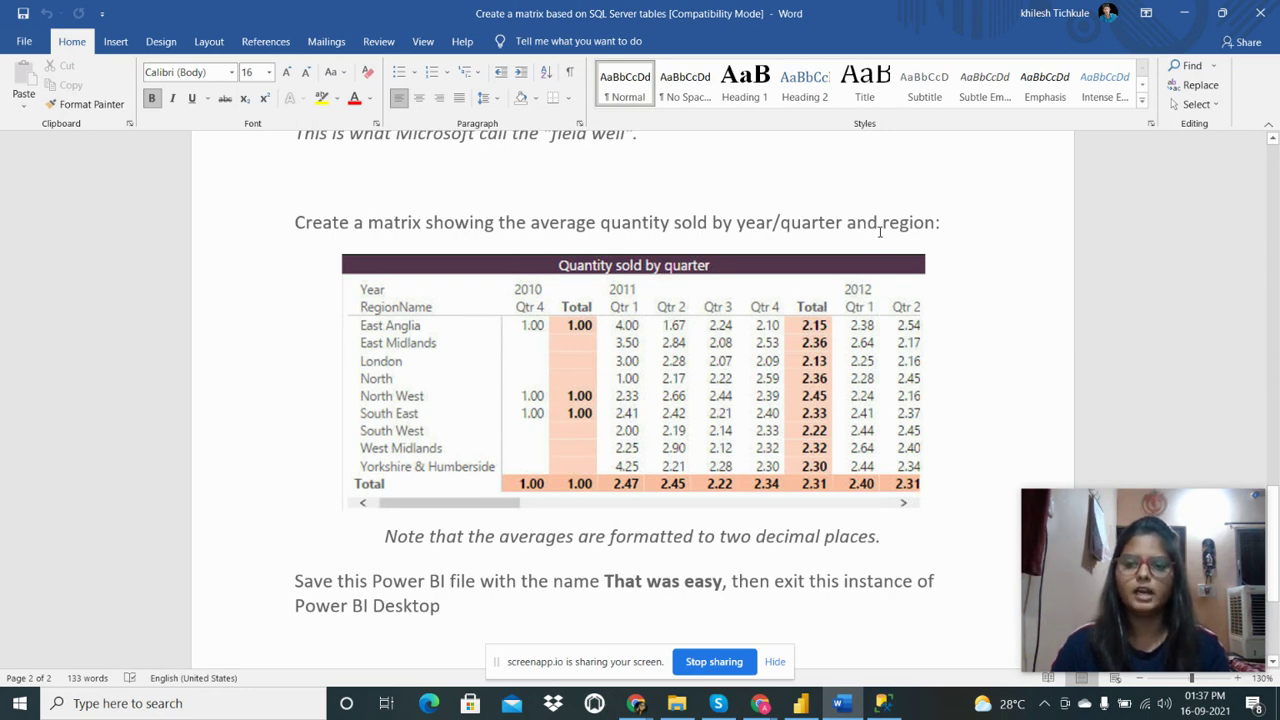
scroll(246, 509, "down", 2)
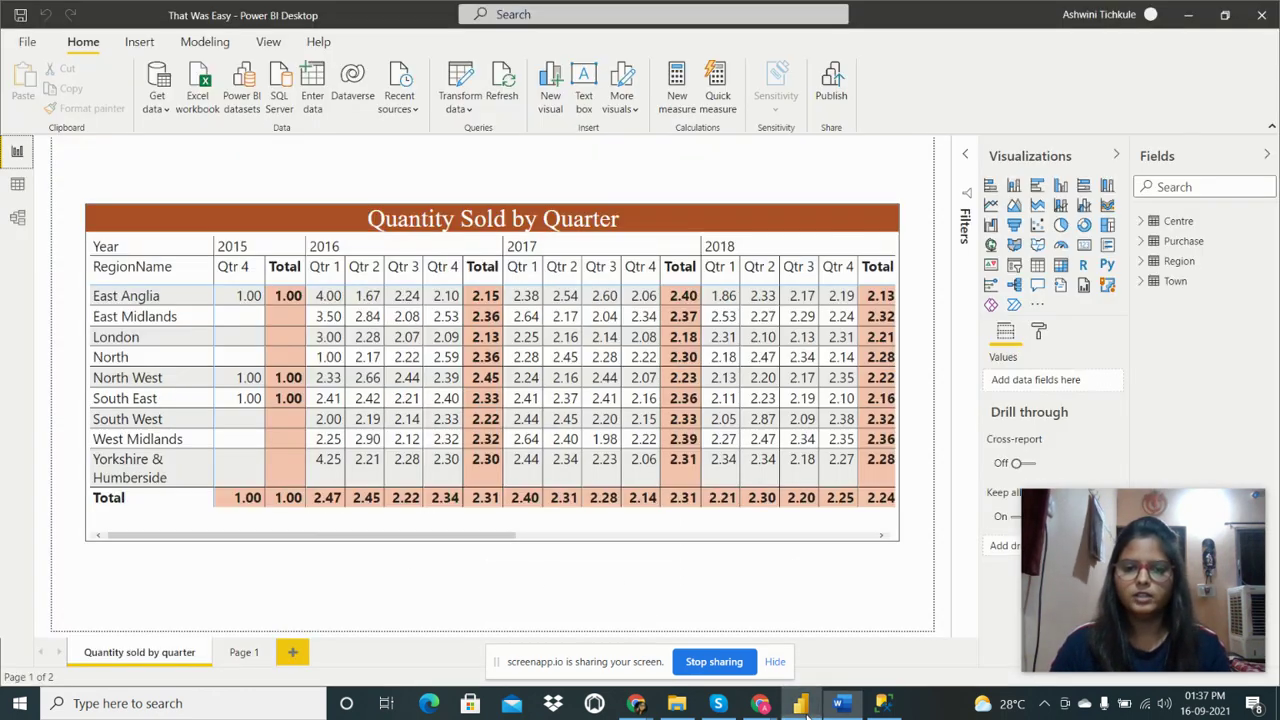
left_click(801, 703)
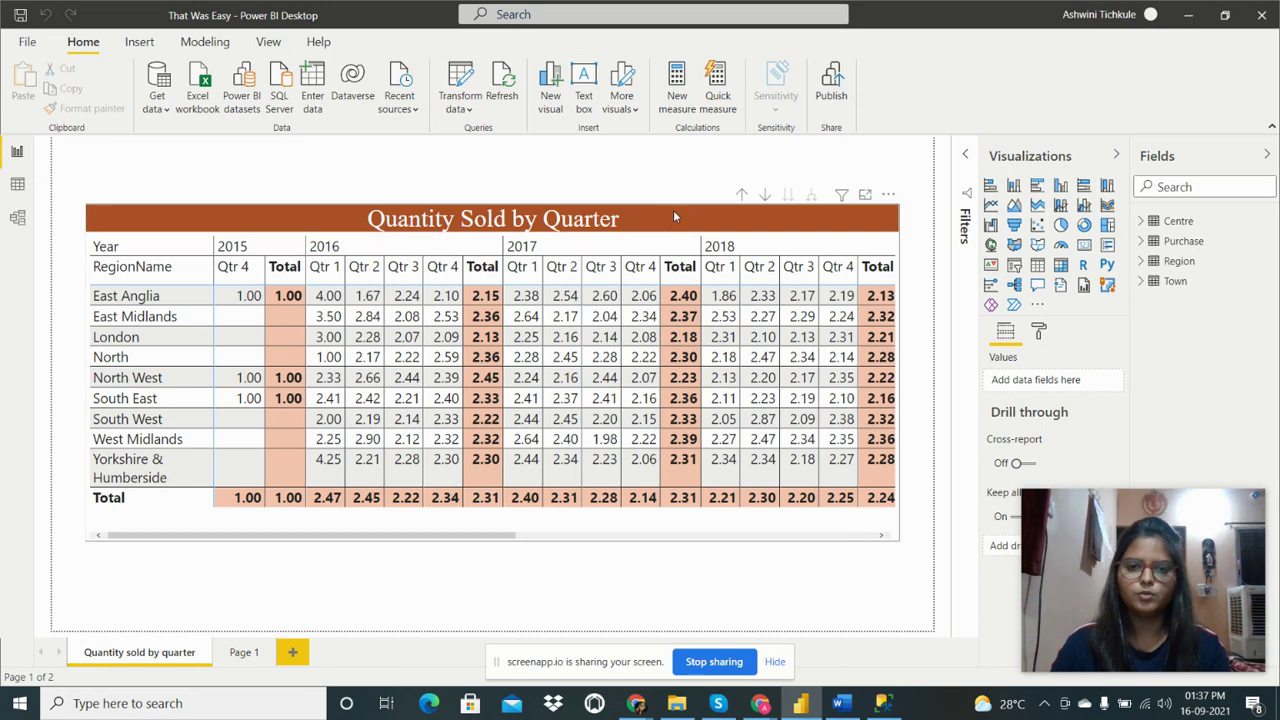
Select the existing matrix to show RegionName rows and PurchaseDateTime Year and Quarter columns
left_click(670, 211)
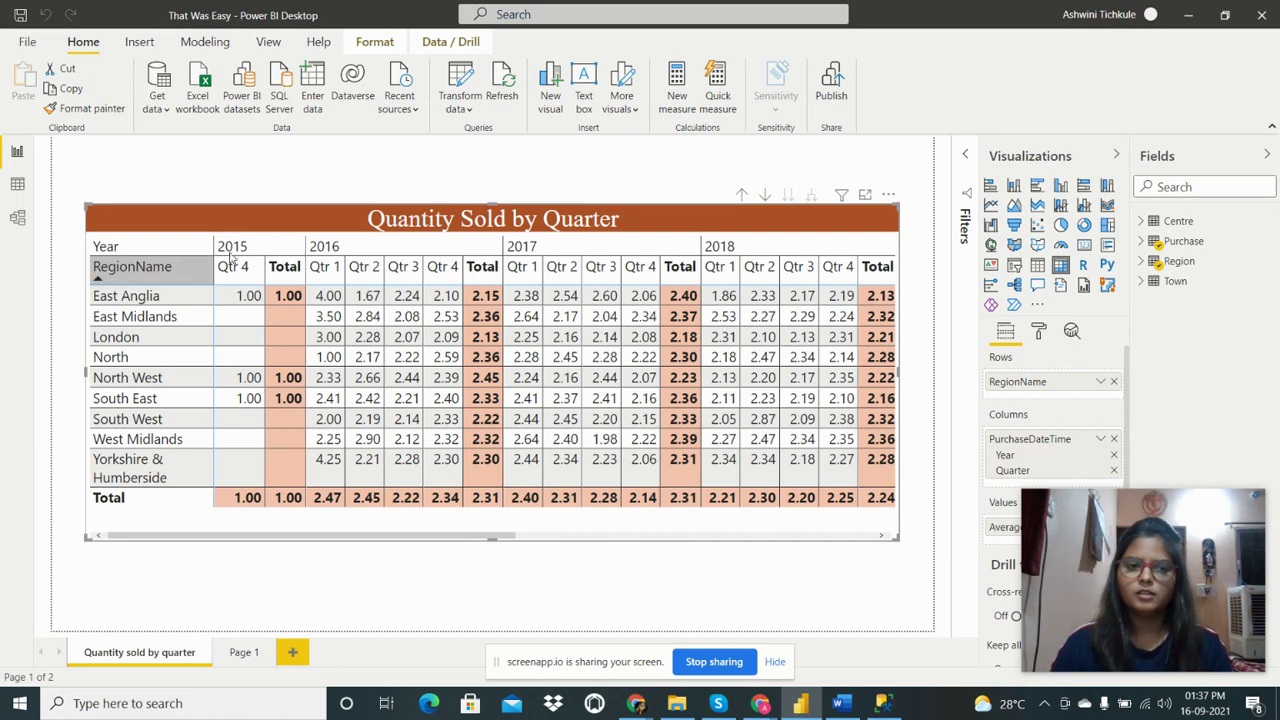
Add a new matrix on Page 1 with Region's RegionName as its rows
left_click(240, 653)
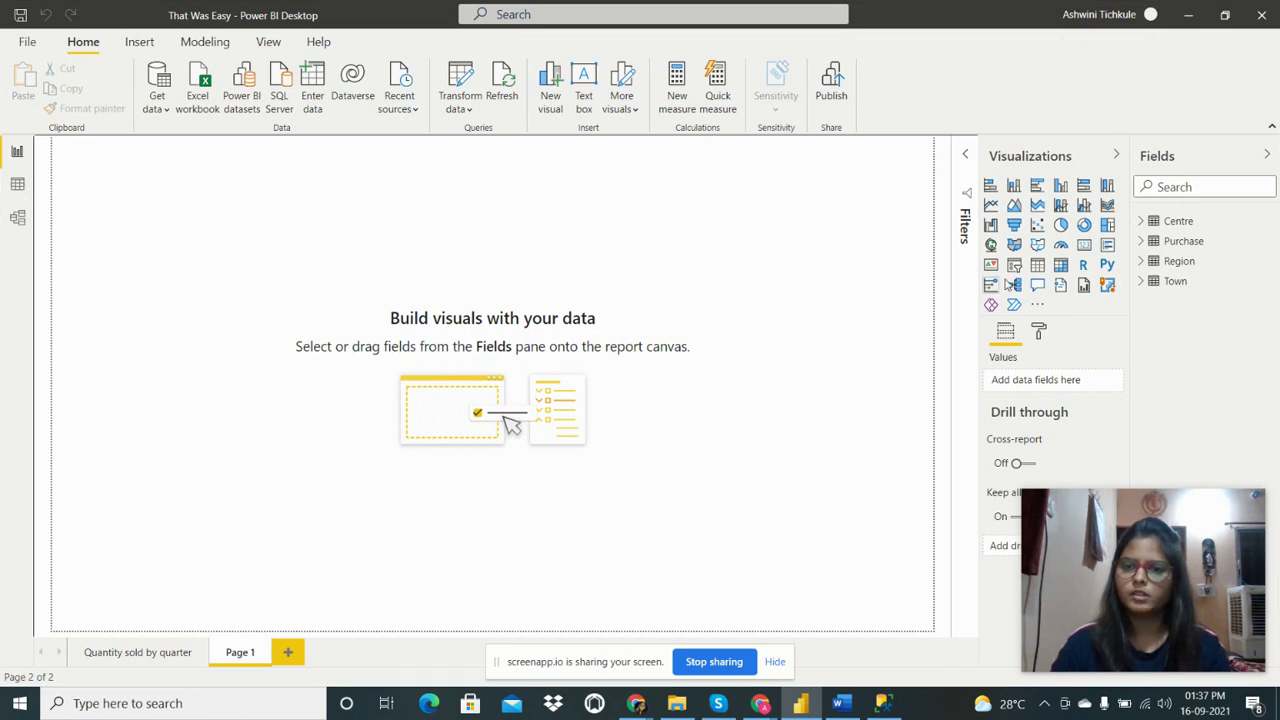
left_click(1061, 268)
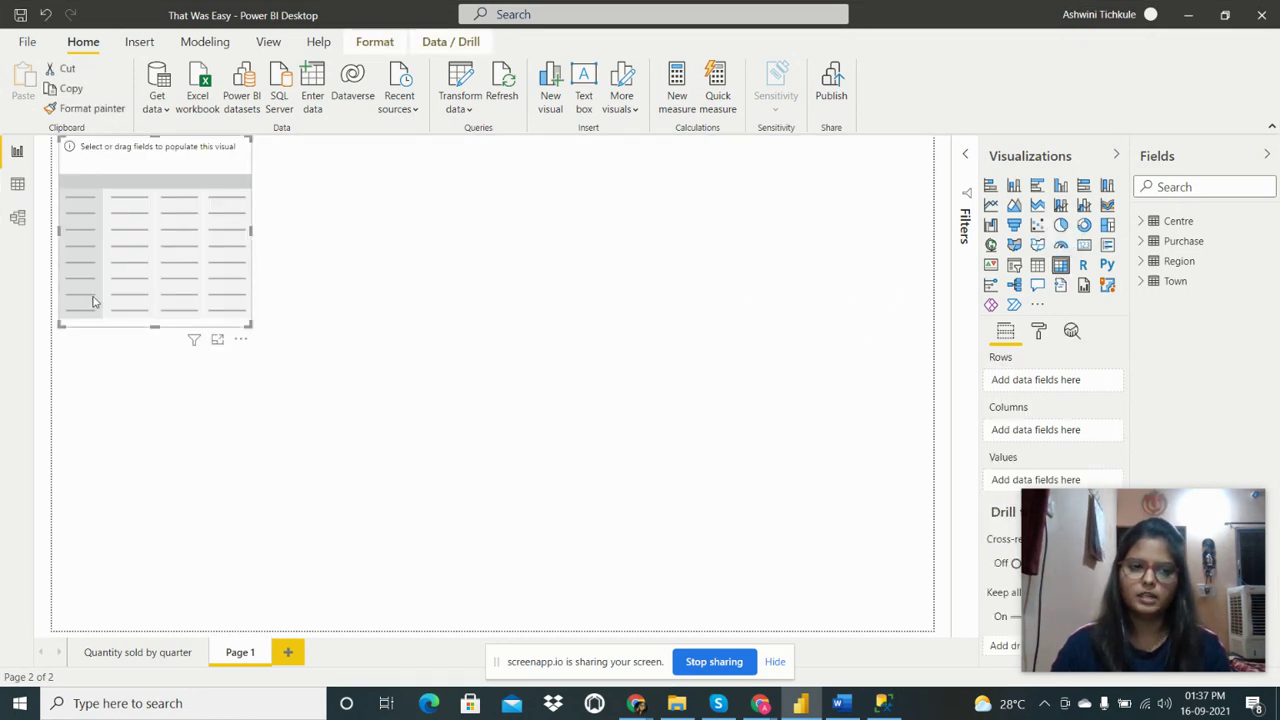
left_click_drag(127, 241, 302, 338)
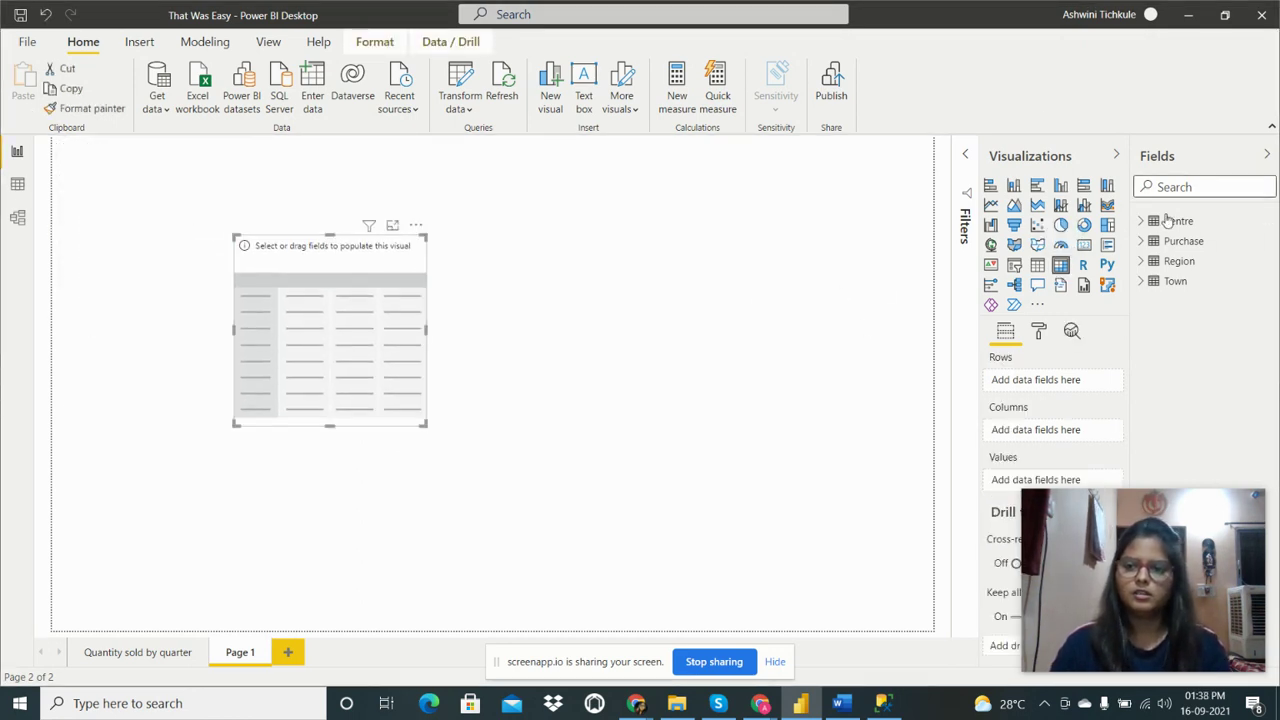
left_click(1141, 282)
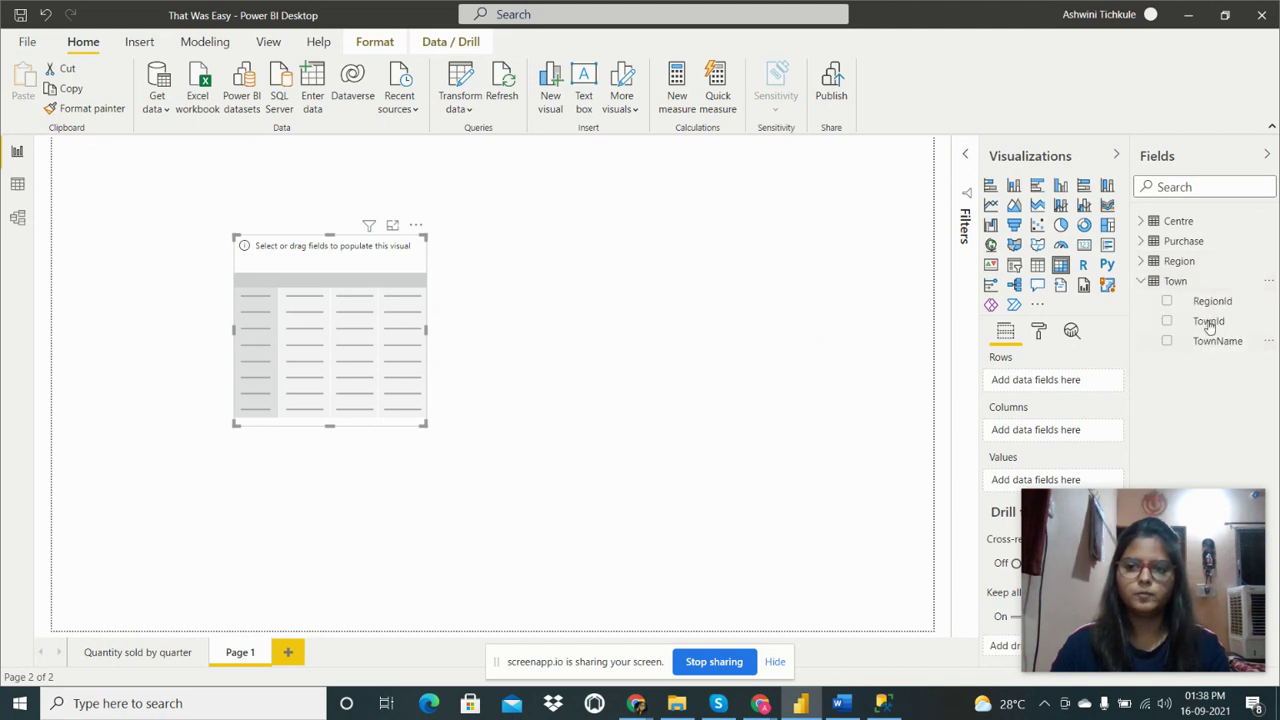
left_click(1141, 262)
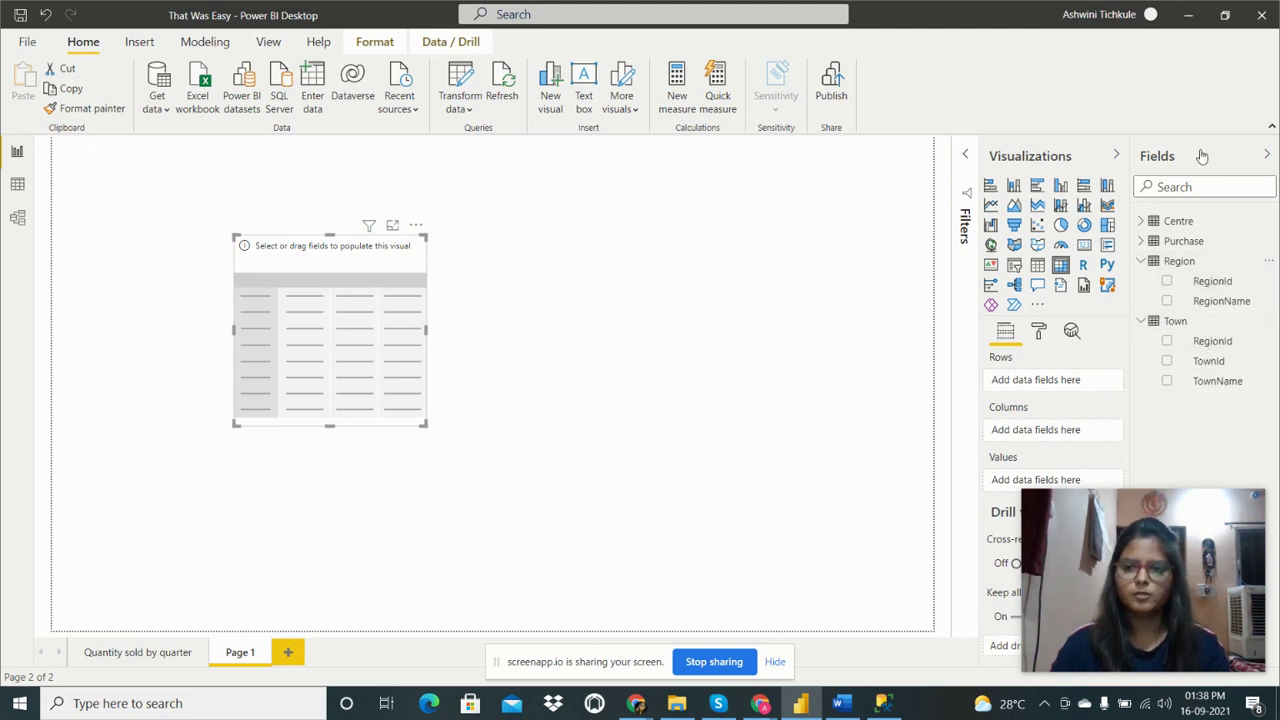
left_click_drag(1226, 310, 1056, 395)
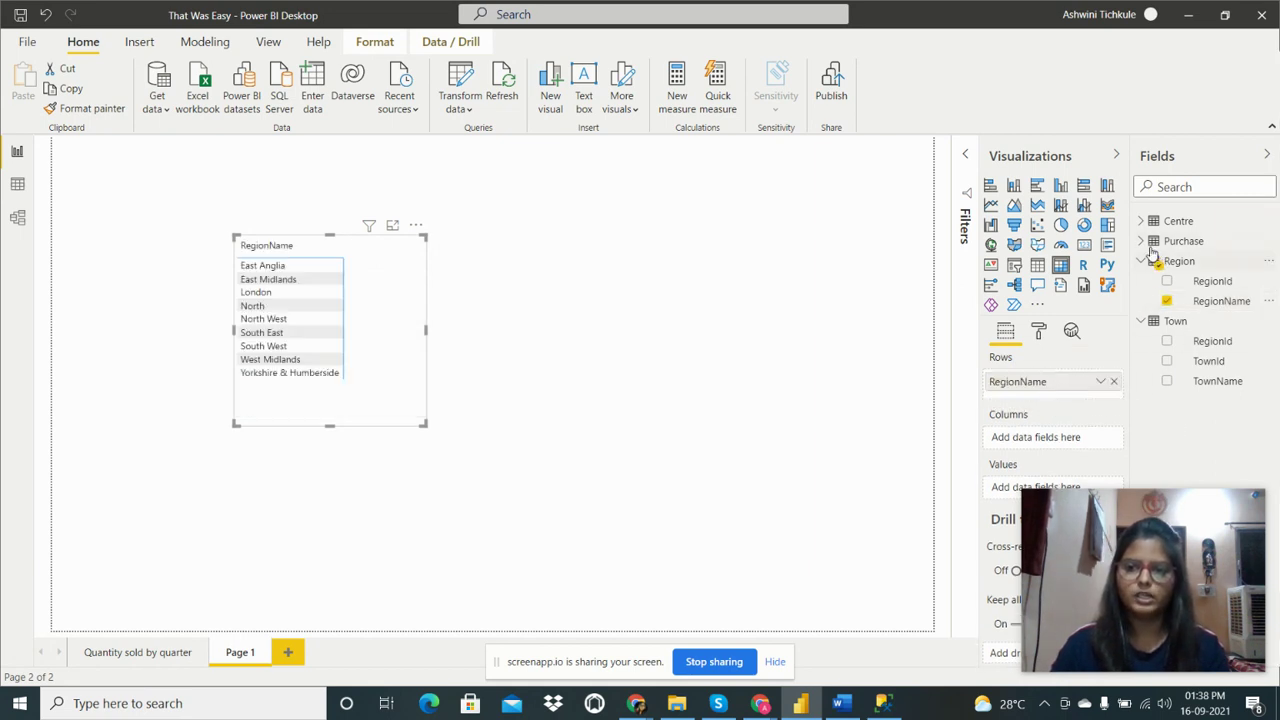
Expand Purchase's PurchaseDate hierarchy and add Year to the matrix
left_click(1141, 241)
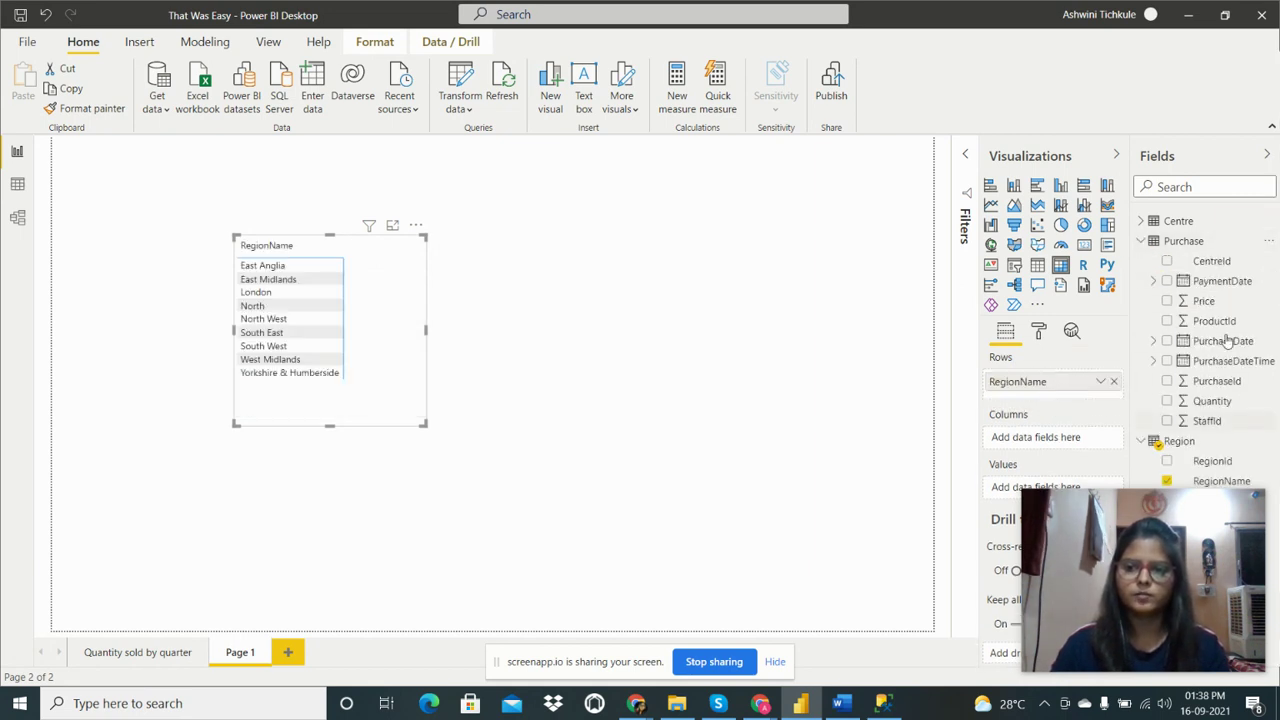
left_click(1152, 342)
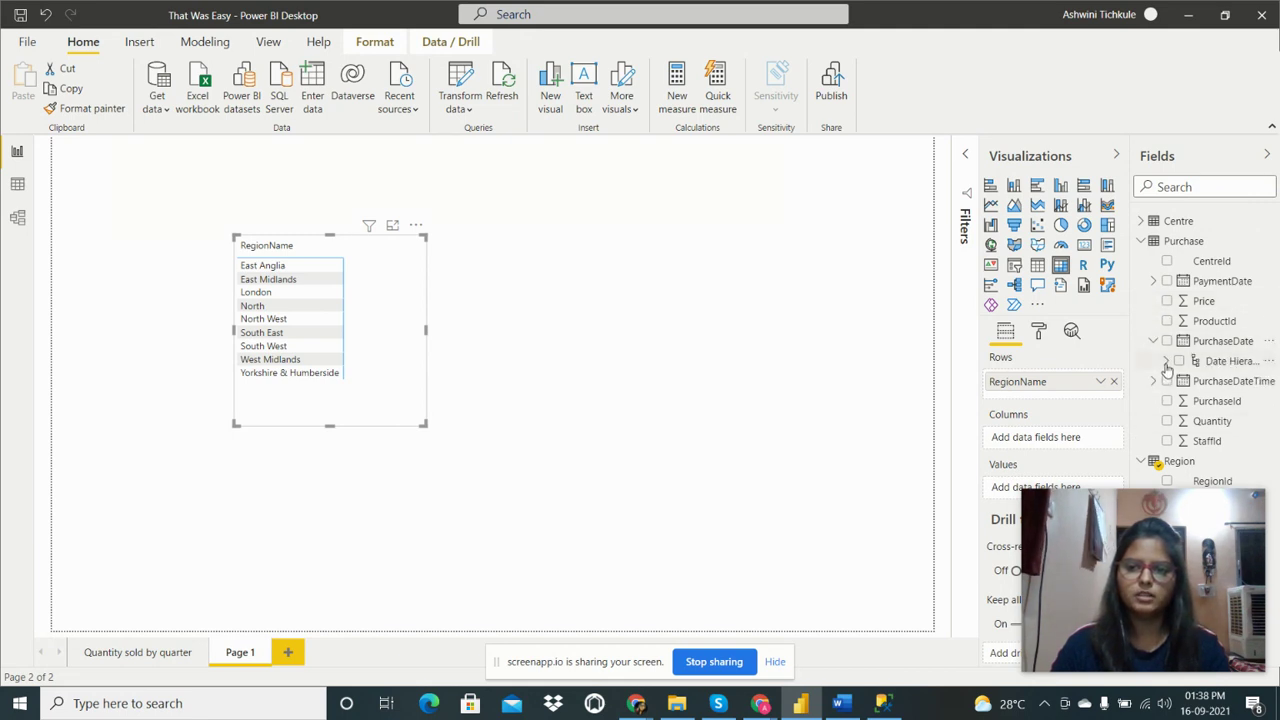
left_click(1166, 361)
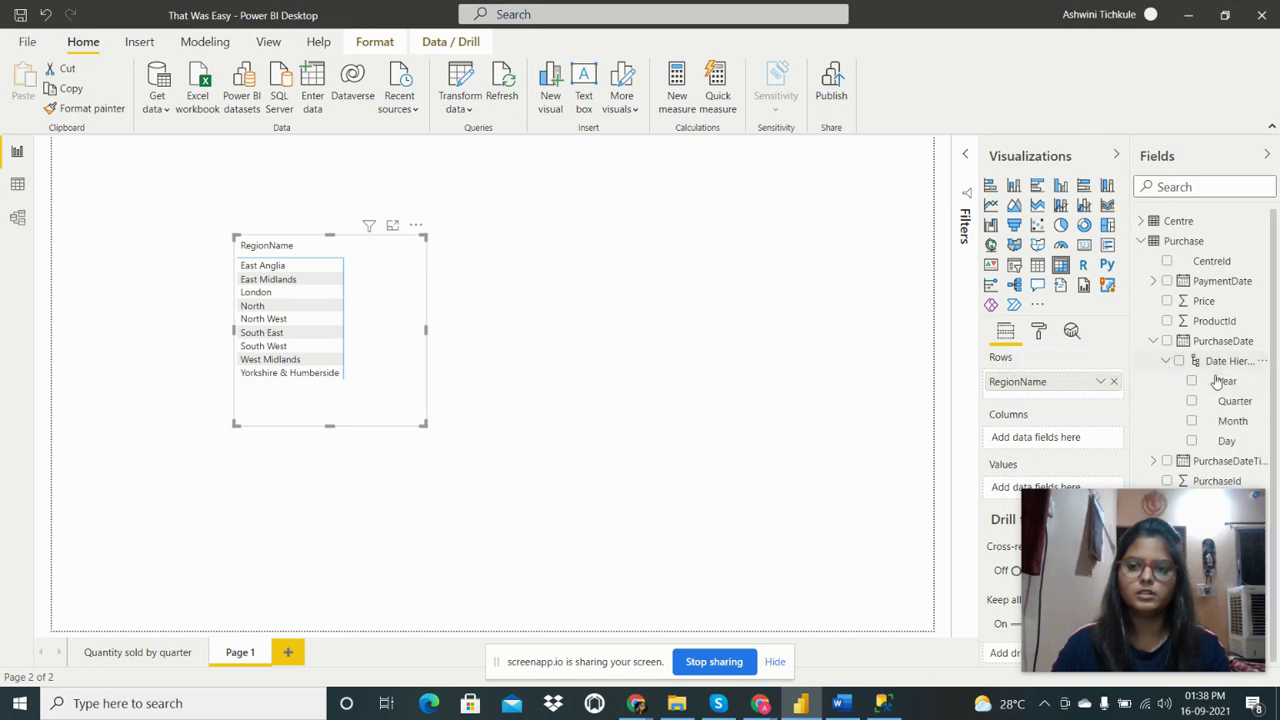
left_click(1191, 381)
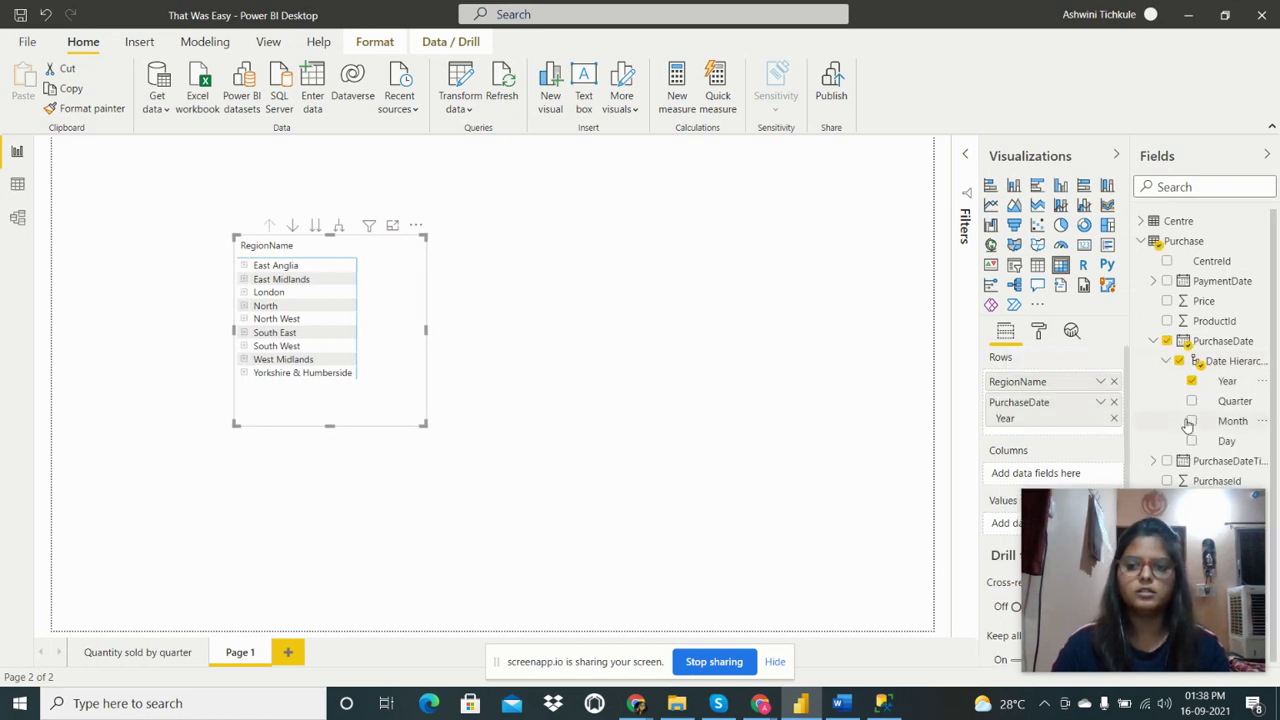
Add Quarter and move PurchaseDate Year and Quarter into the matrix Columns
left_click(1191, 401)
left_click_drag(1043, 418, 1047, 498)
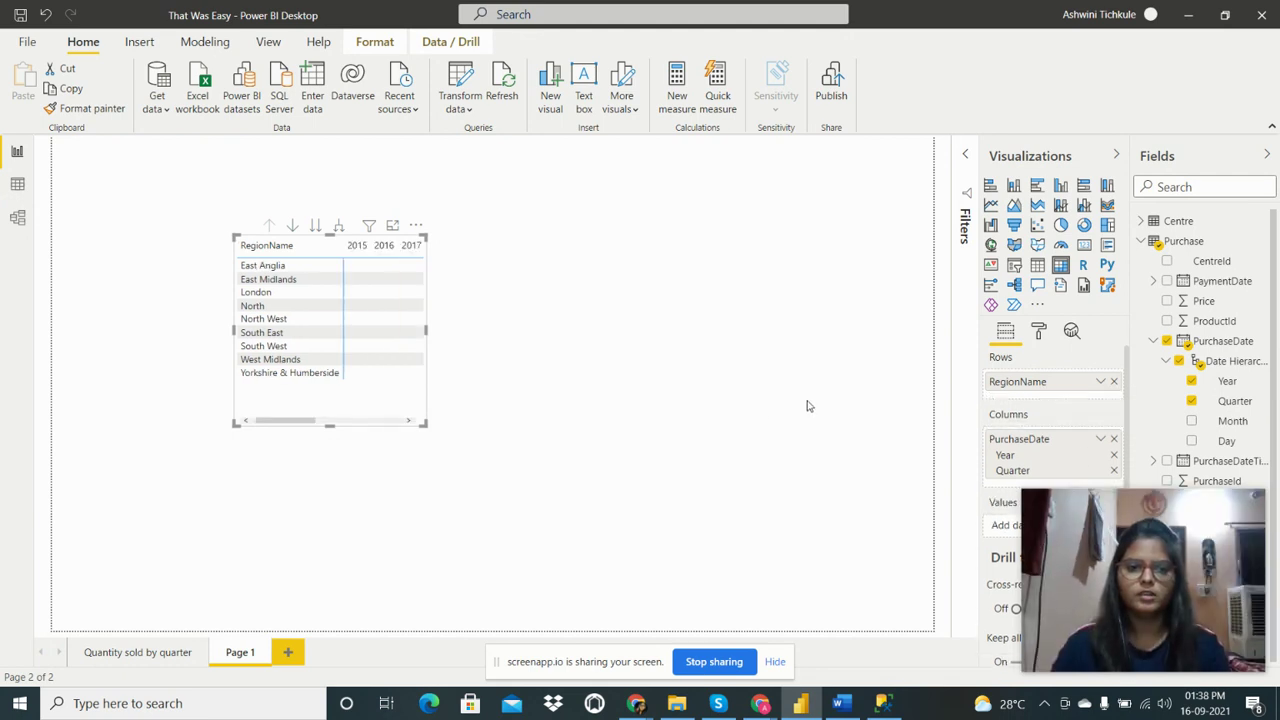
scroll(1040, 378, "down", 1)
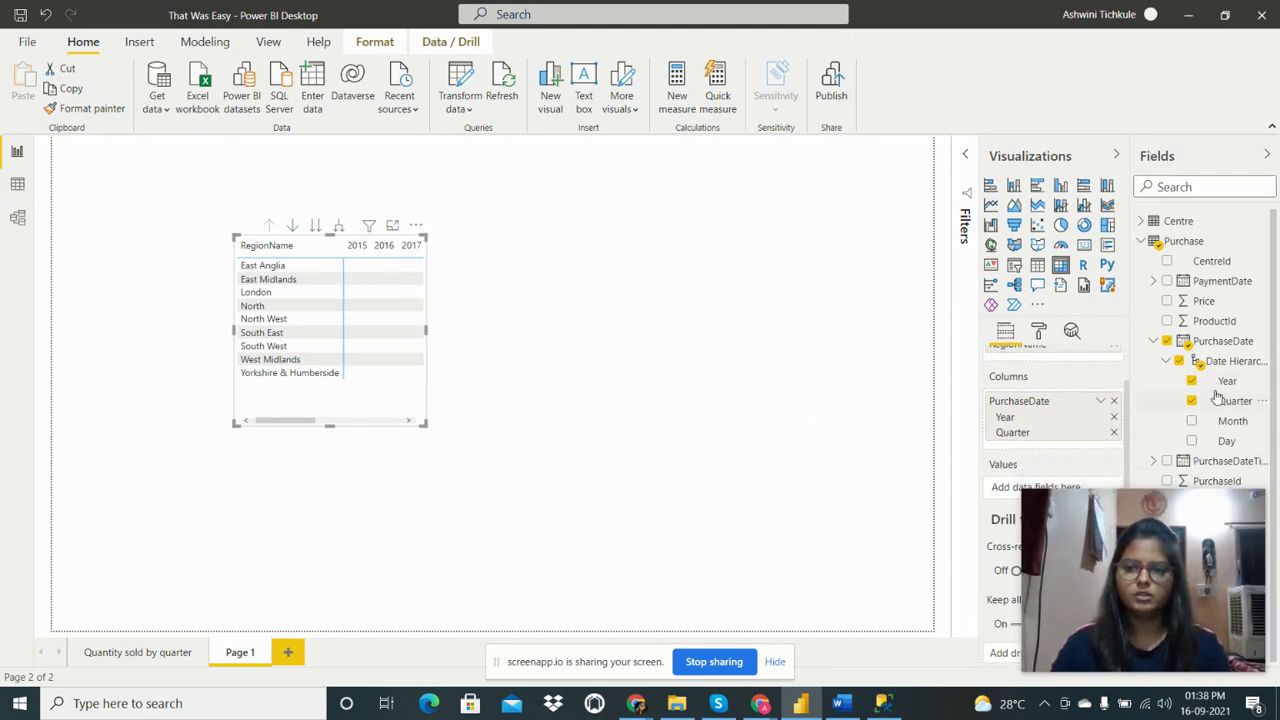
scroll(1215, 395, "down", 1)
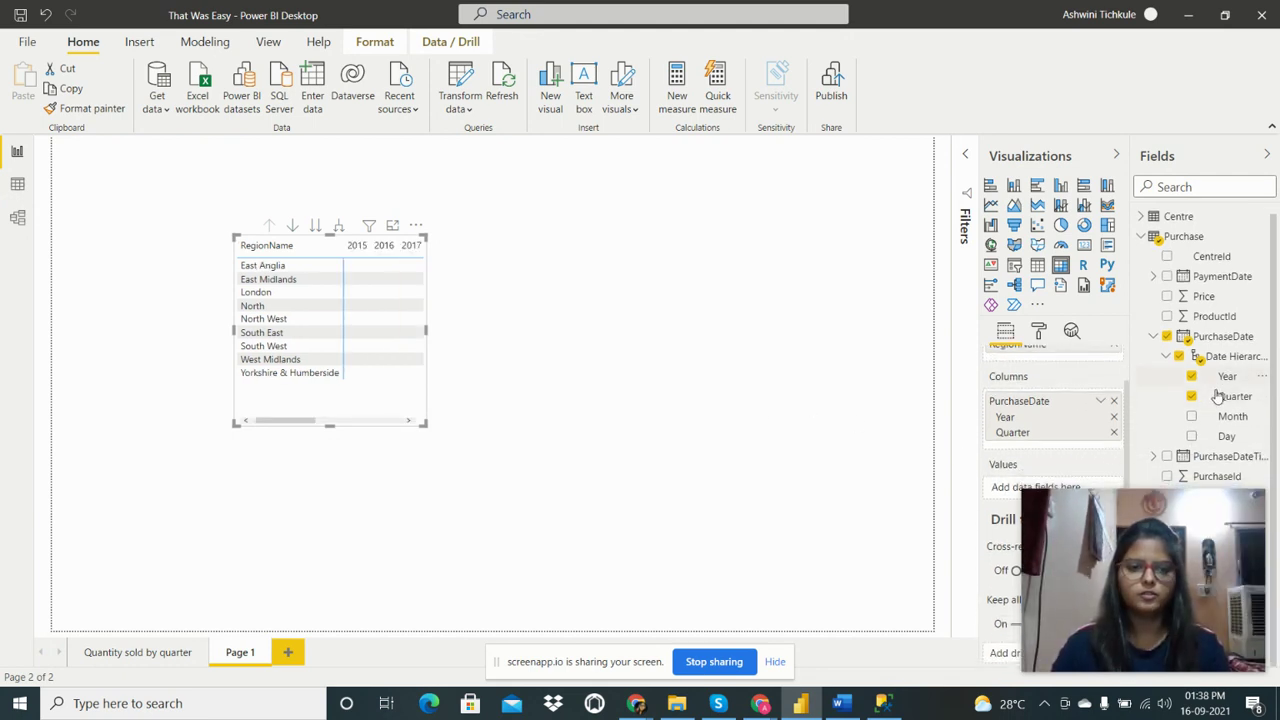
left_click(1168, 360)
left_click(1153, 336)
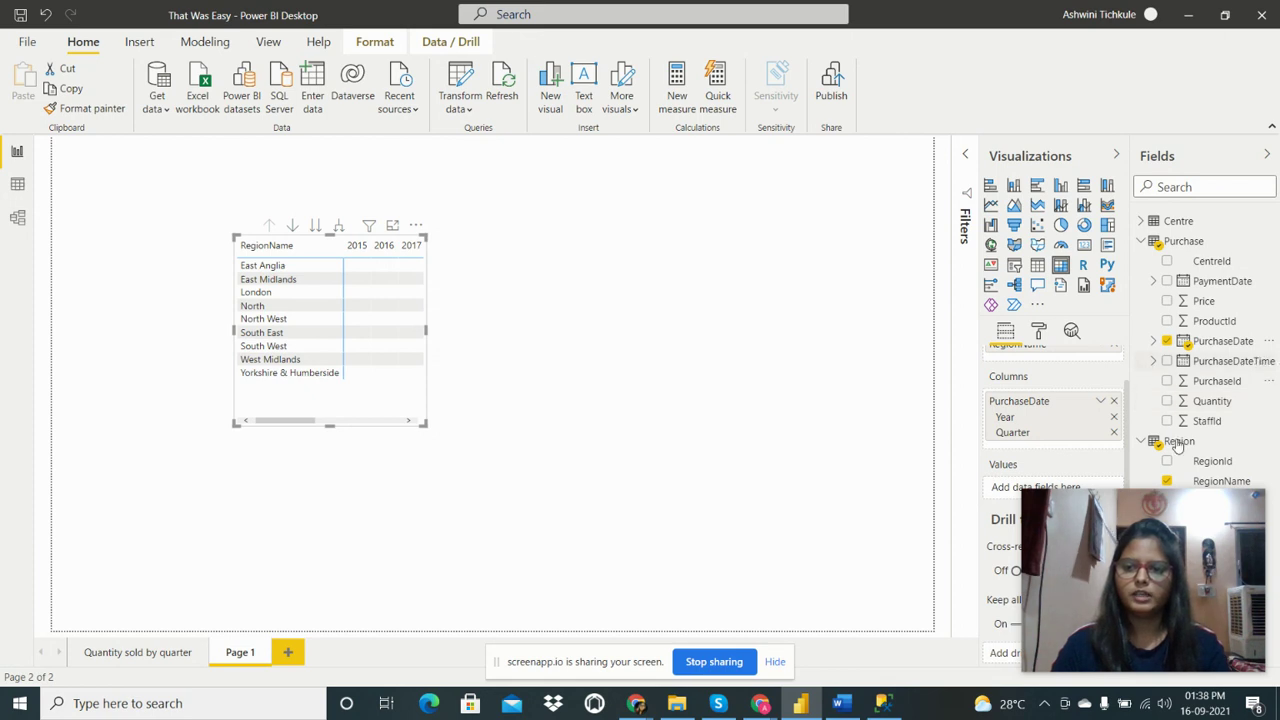
Add Quantity as Average in Values and enlarge the matrix to show 2015–2021
left_click_drag(1210, 401, 1037, 492)
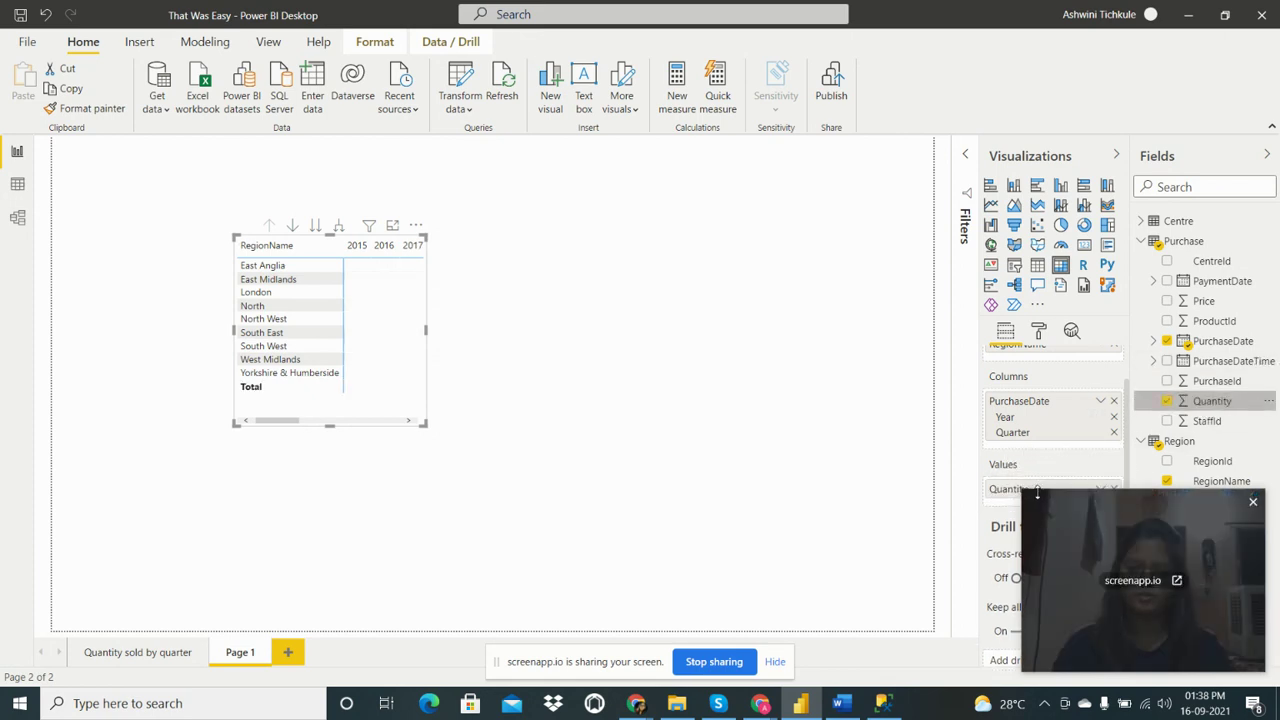
left_click(1100, 487)
left_click(985, 302)
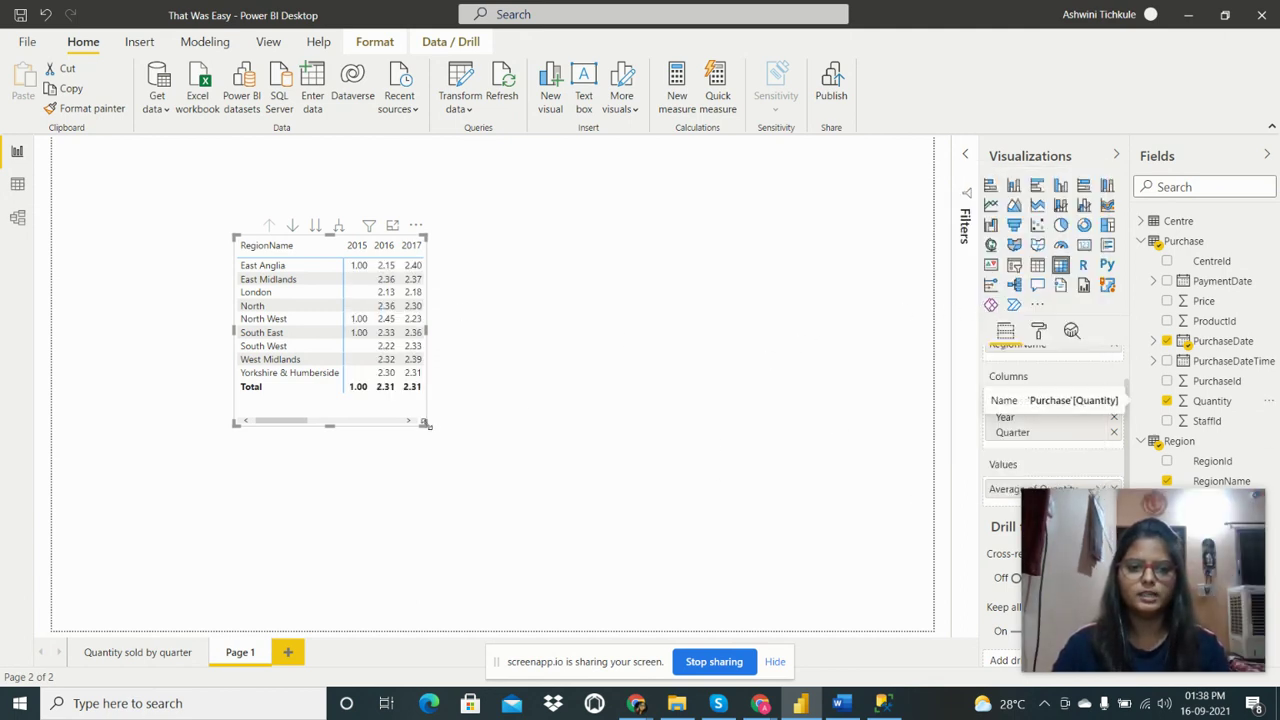
left_click_drag(428, 425, 692, 488)
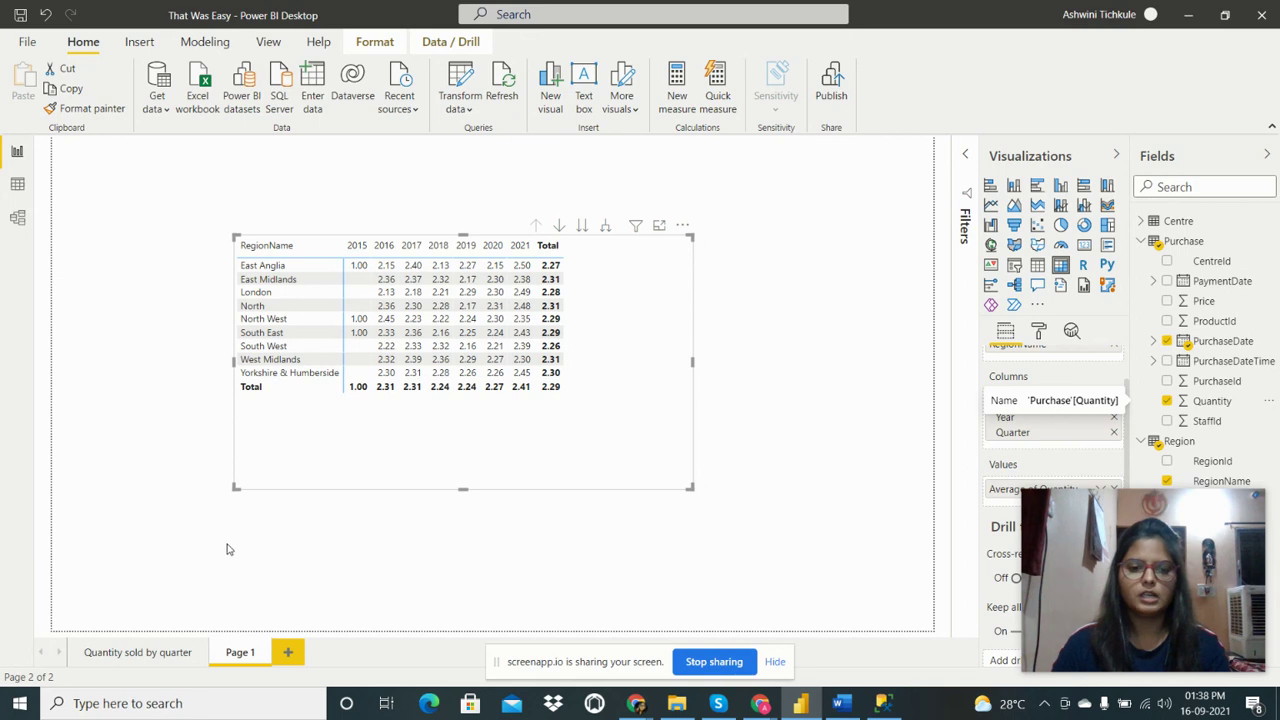
left_click(158, 654)
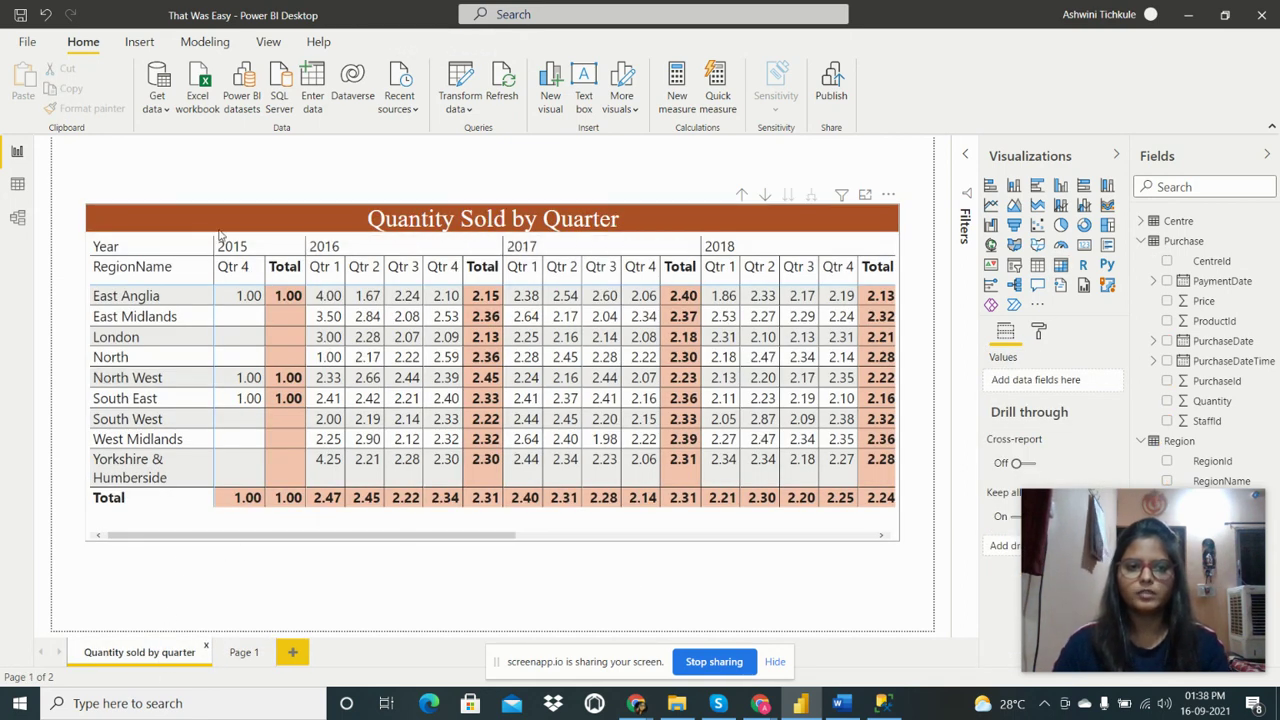
left_click(244, 654)
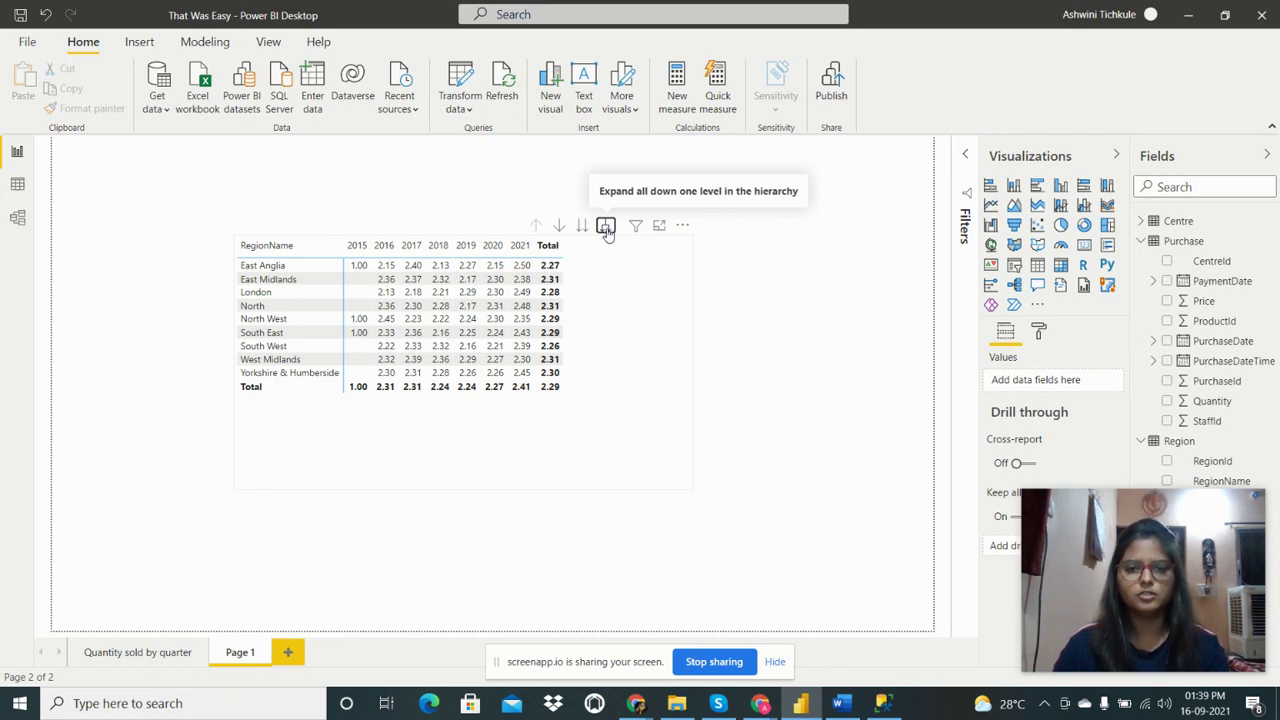
Expand the columns to quarters, drill back up to years, and shrink the matrix to fit 2015–2021
left_click(606, 227)
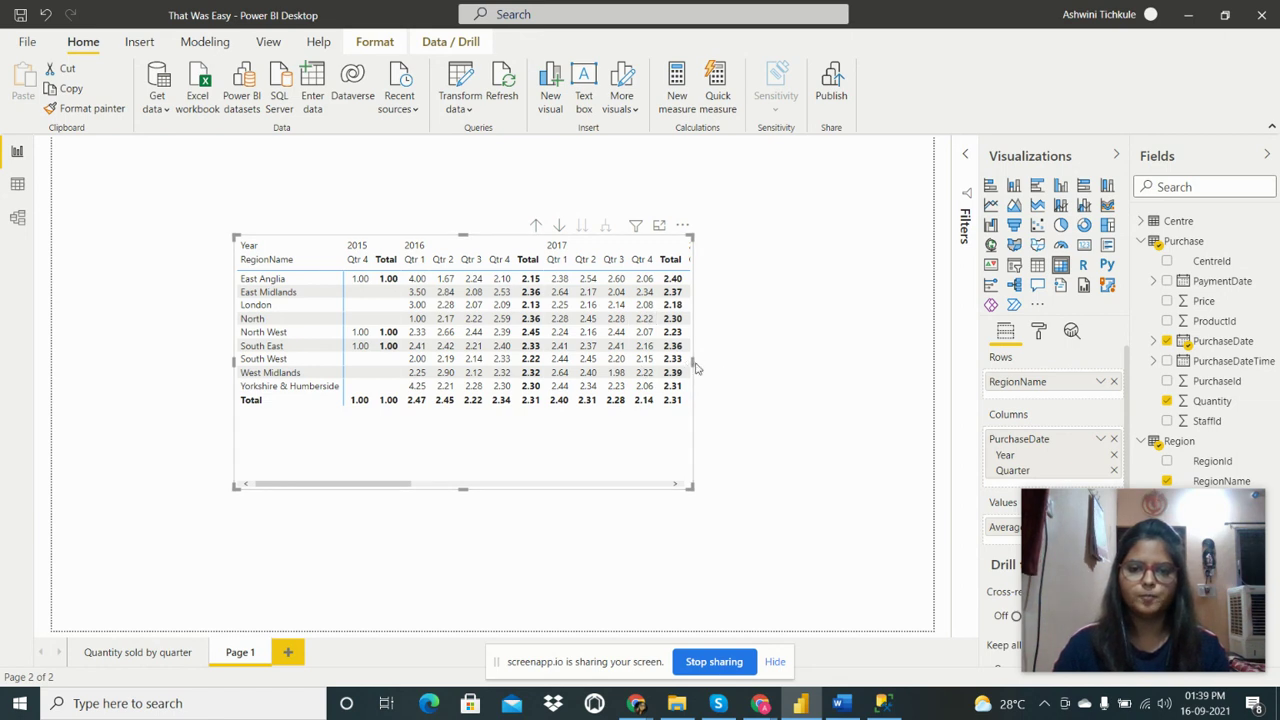
left_click_drag(692, 370, 932, 408)
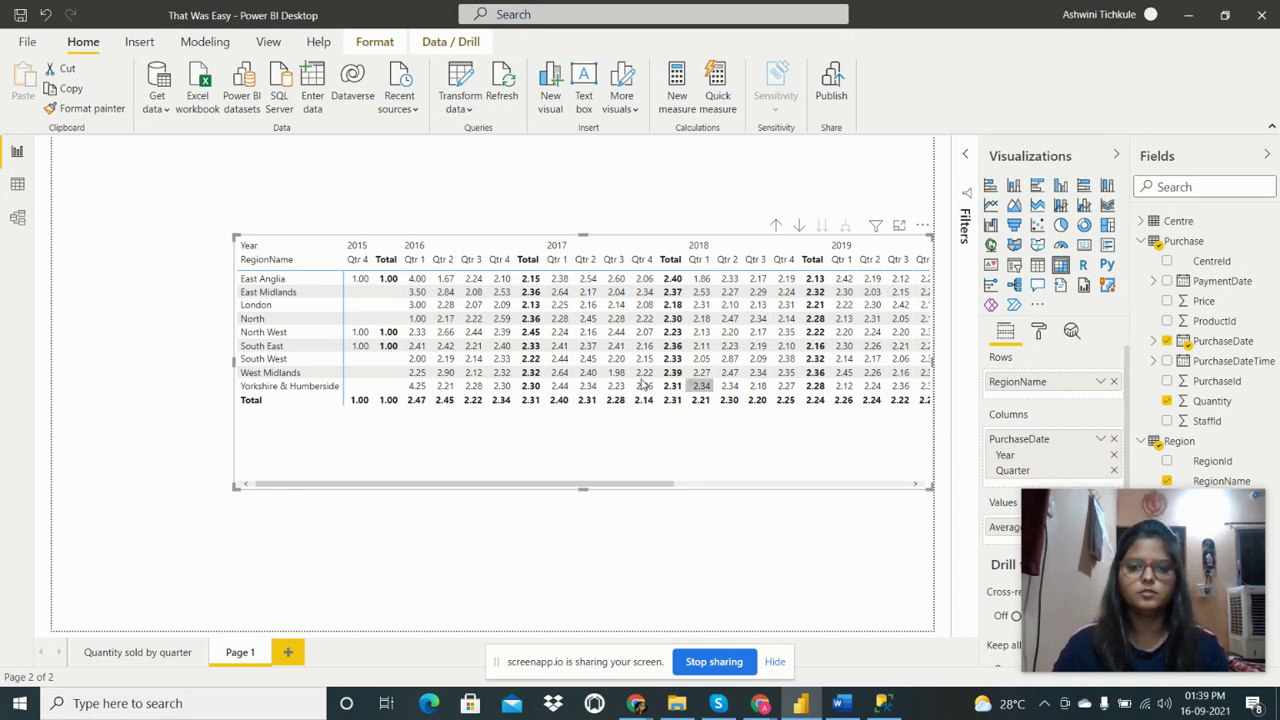
left_click(548, 246)
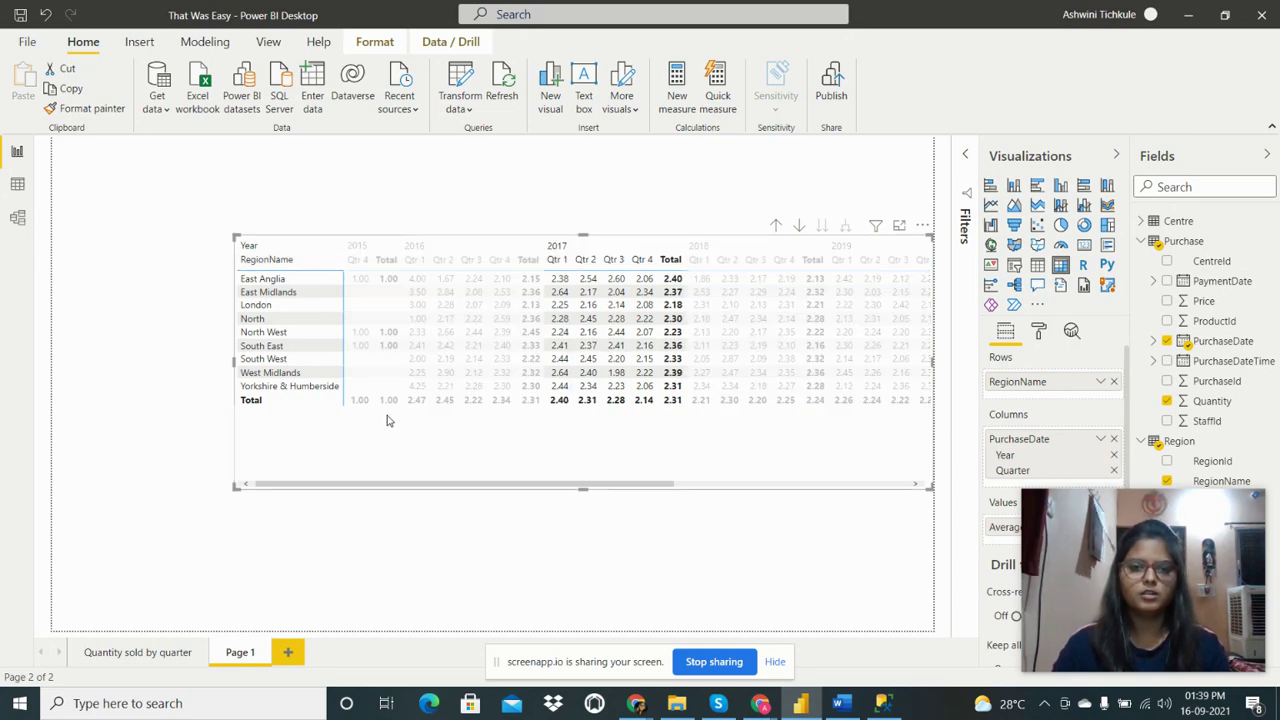
left_click(778, 228)
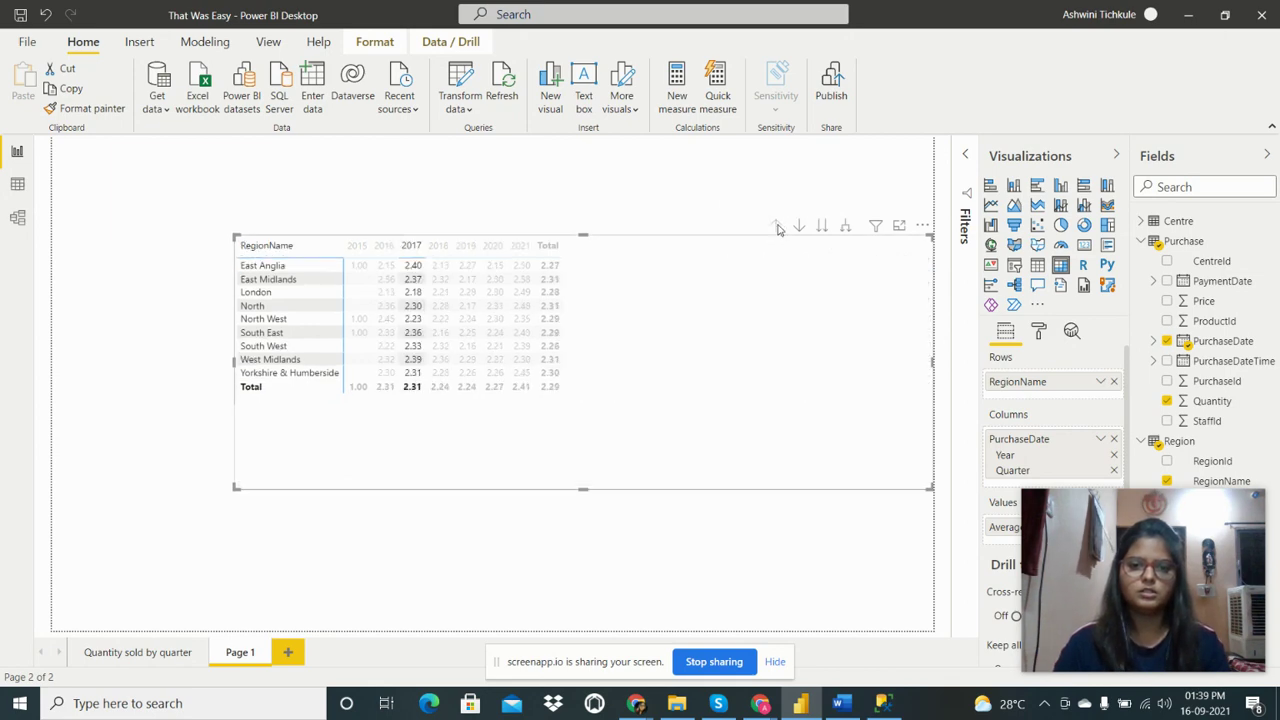
left_click(638, 338)
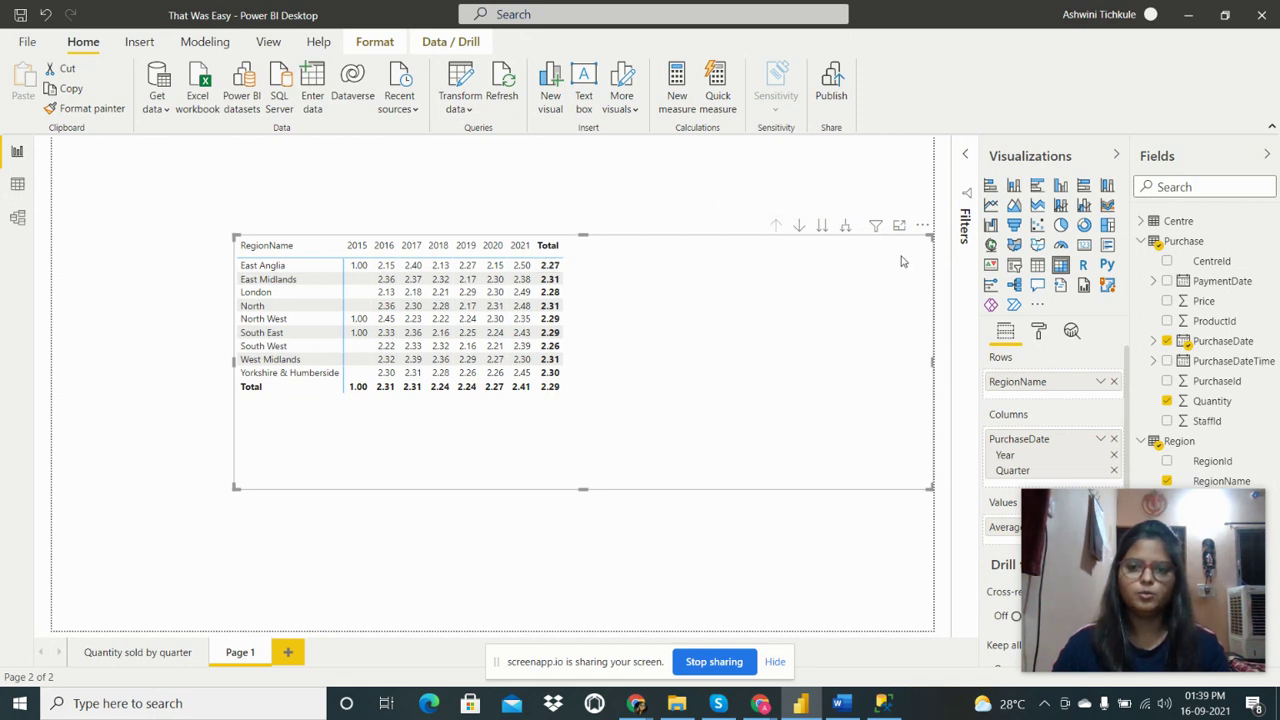
left_click_drag(929, 236, 778, 282)
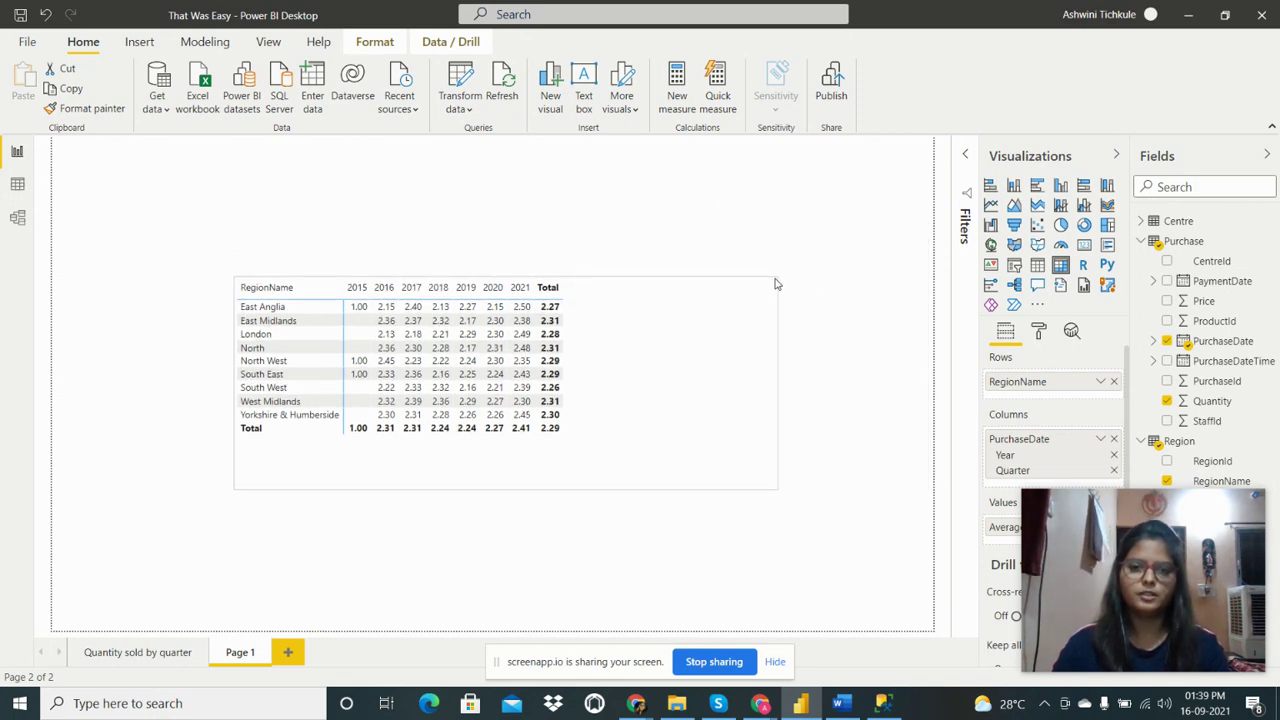